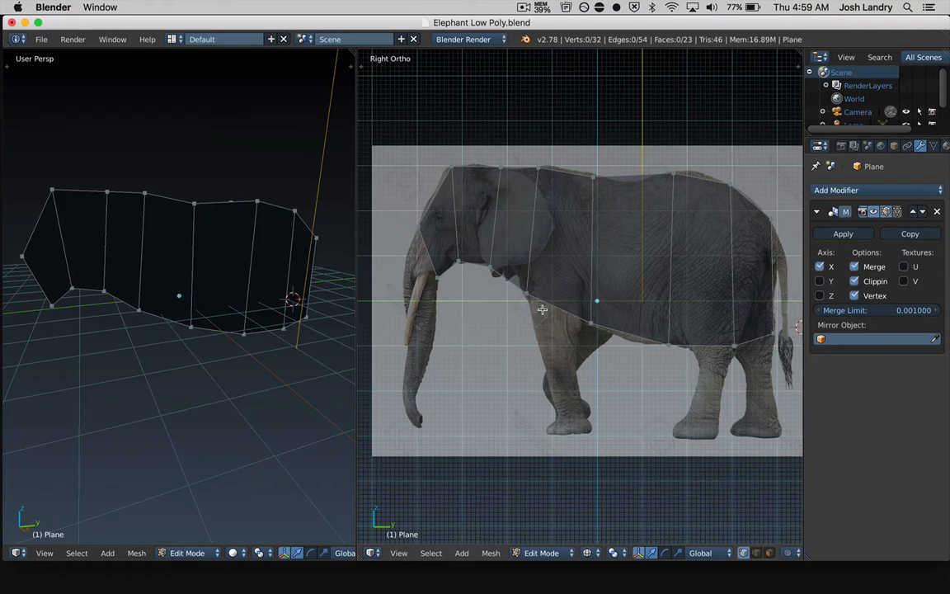
- Box-select the four underside vertices above the elephant's front leg, inspect that face in perspective, and clear the selection
{"action": "key", "text": "z"}
{"action": "key", "text": "z"}
{"action": "key", "text": "z"}
{"action": "key", "text": "z"}
{"action": "key", "text": "b"}
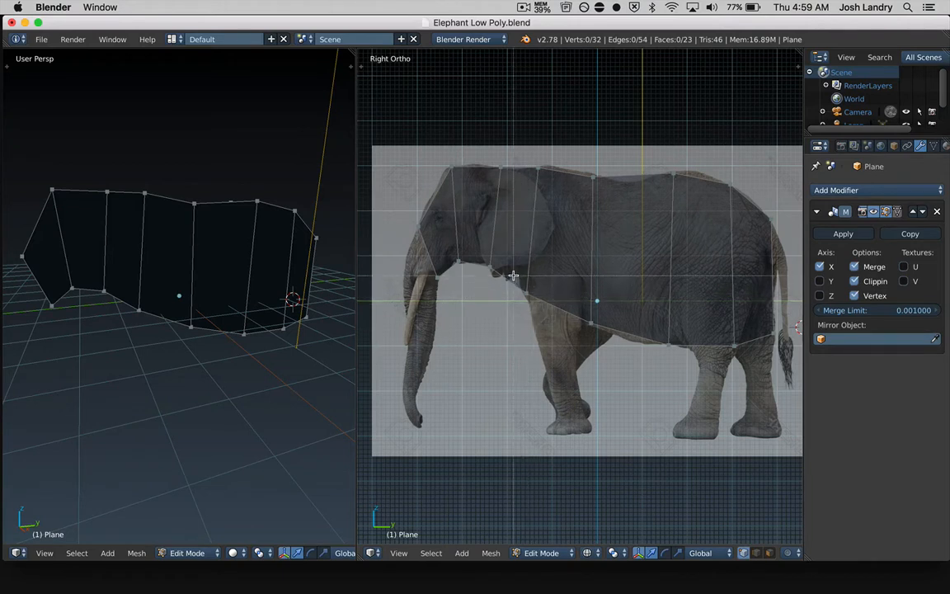
{"action": "left_click_drag", "start_coordinate": [517, 277], "coordinate": [606, 339]}
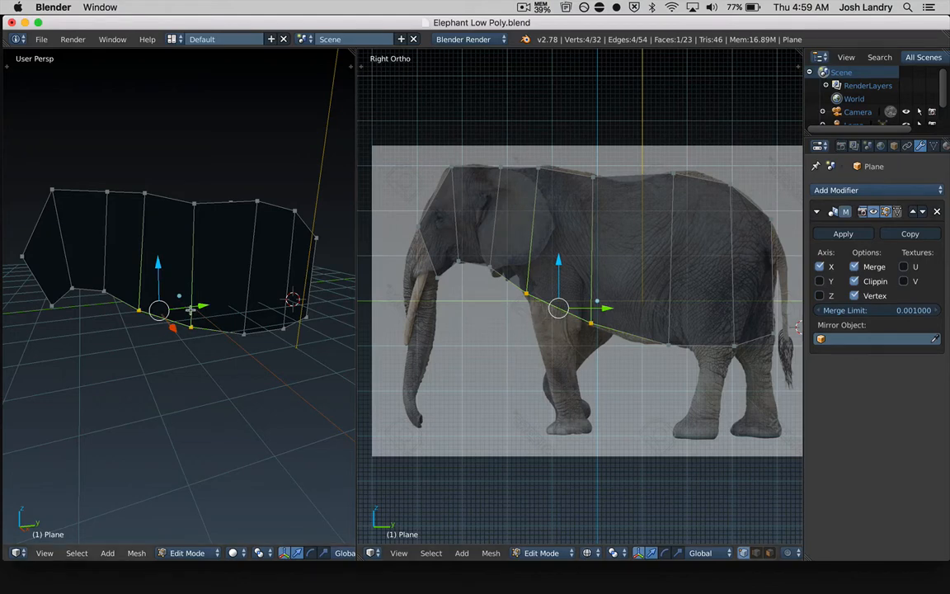
{"action": "middle_click_drag", "start_coordinate": [170, 280], "coordinate": [216, 267]}
{"action": "scroll", "coordinate": [220, 281], "scroll_direction": "up", "scroll_amount": 3}
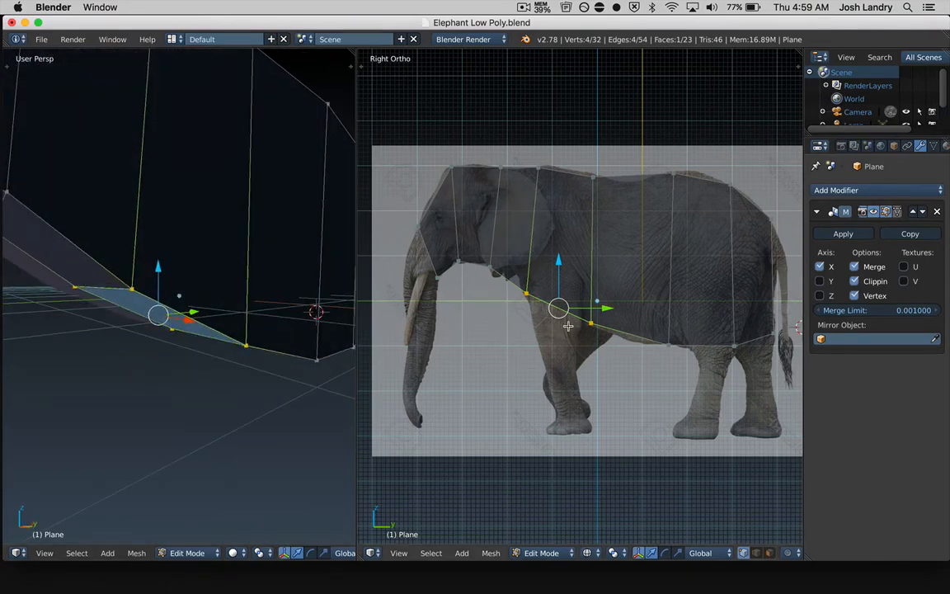
{"action": "key", "text": "a"}
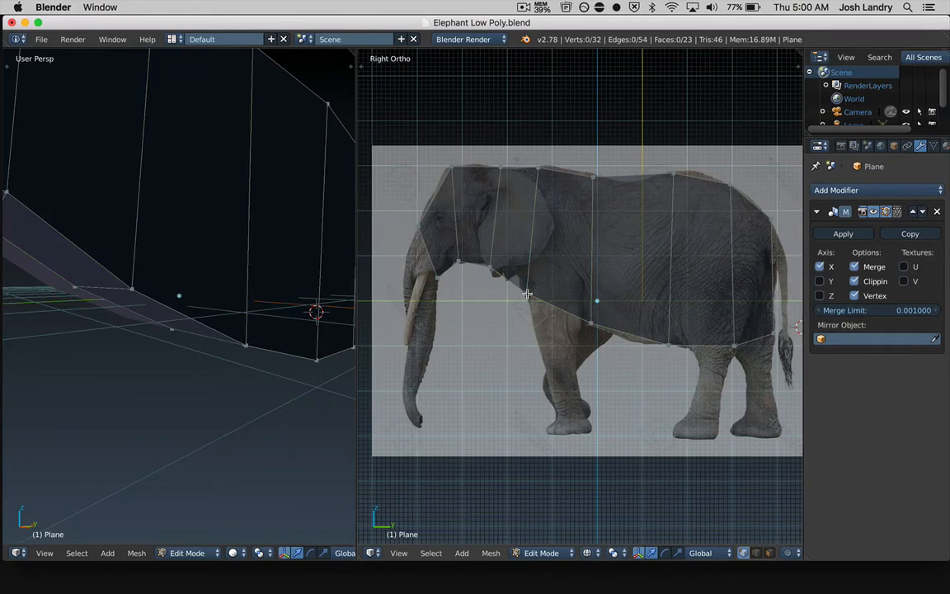
- Try moving only the two outer underside vertices above the front leg downward, and undo the move
{"action": "right_click", "coordinate": [527, 293]}
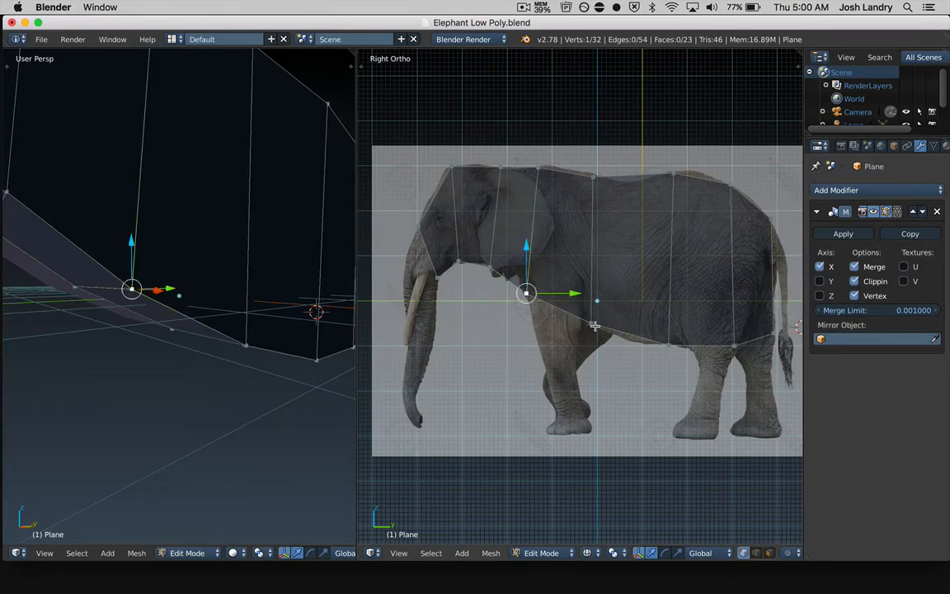
{"action": "right_click", "coordinate": [589, 323], "text": "shift"}
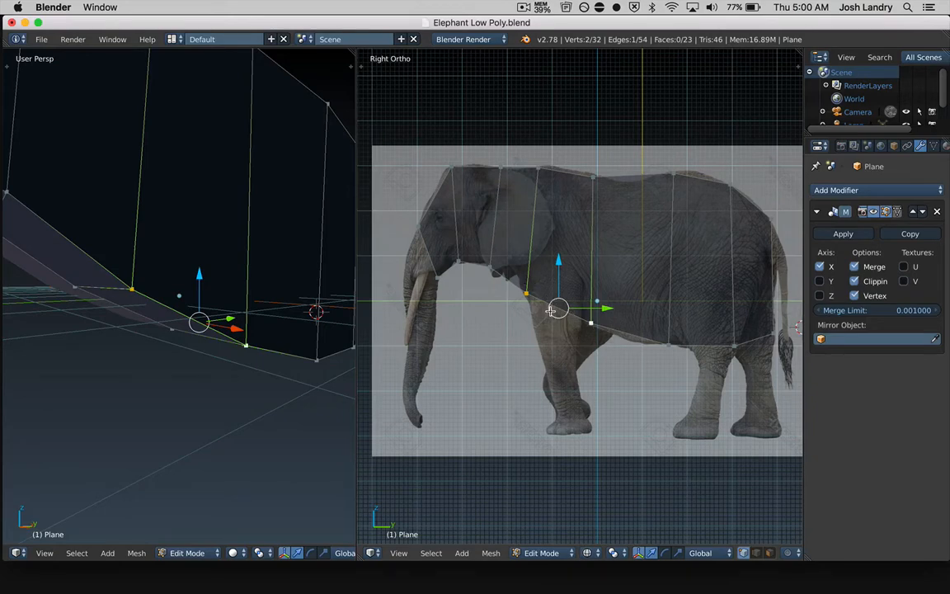
{"action": "middle_click_drag", "start_coordinate": [177, 277], "coordinate": [206, 314]}
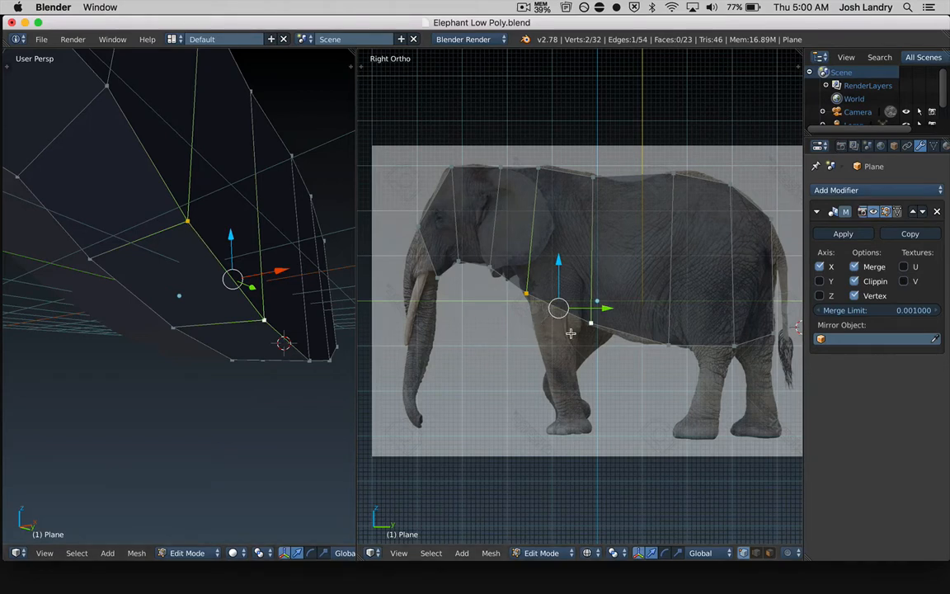
{"action": "key", "text": "g"}
{"action": "left_click", "coordinate": [566, 374]}
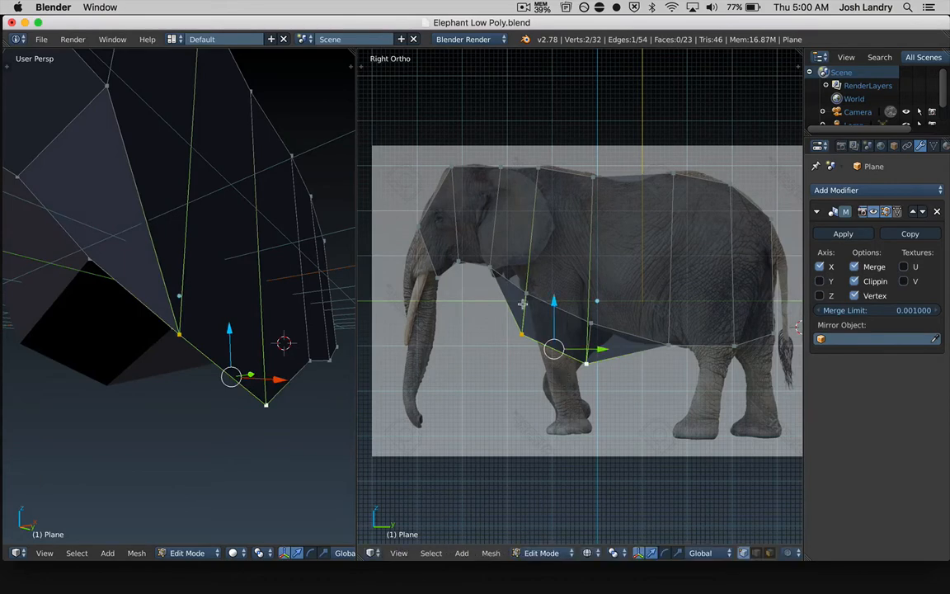
{"action": "middle_click_drag", "start_coordinate": [141, 284], "coordinate": [167, 268]}
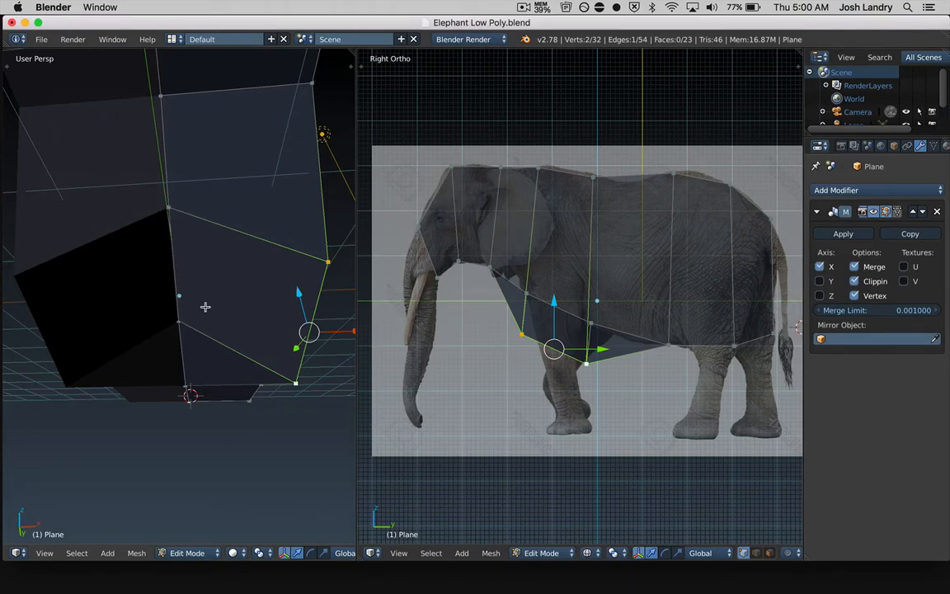
{"action": "key", "text": "ctrl+z"}
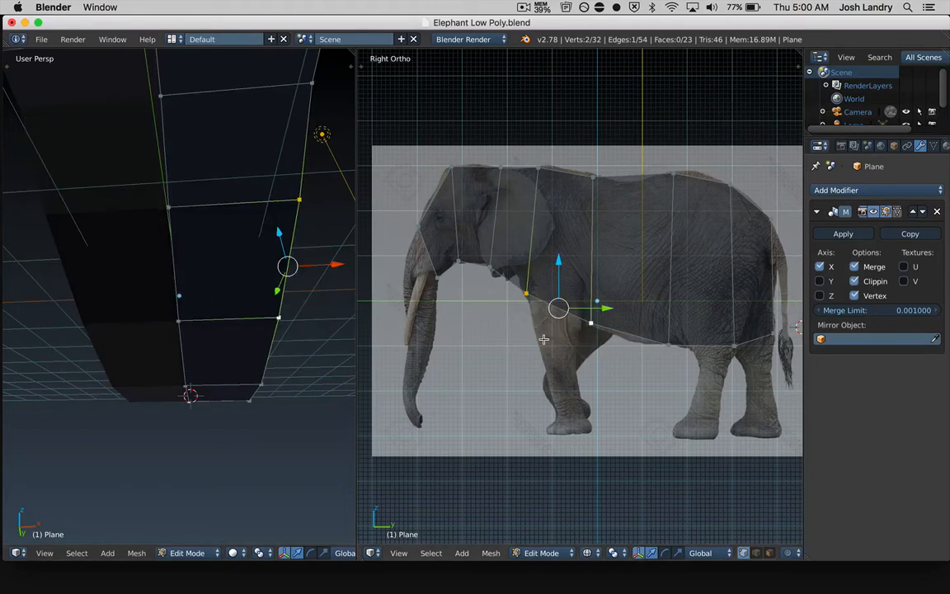
- Try extruding the full-width underside face above the front leg downward over the reference leg
{"action": "key", "text": "a"}
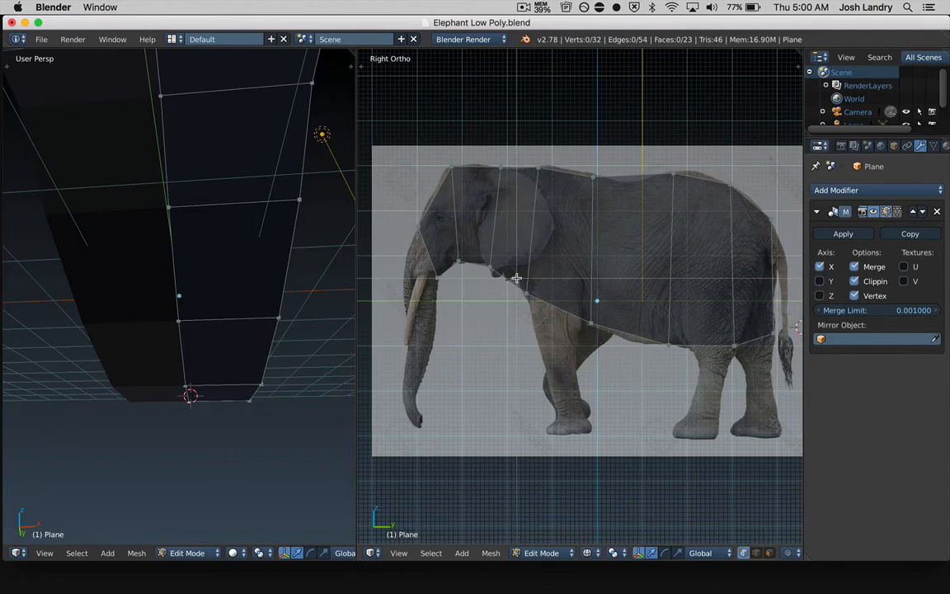
{"action": "right_click", "coordinate": [554, 311]}
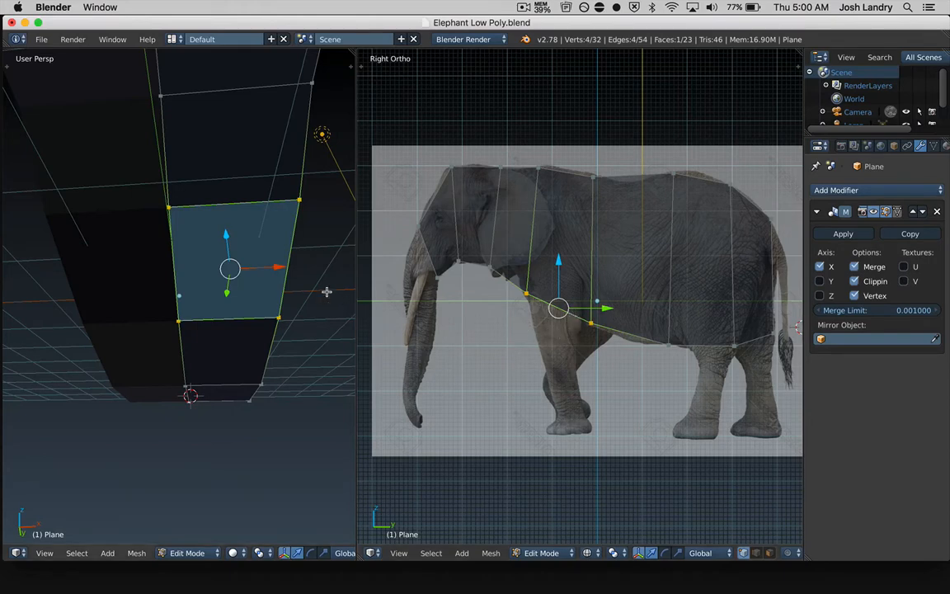
{"action": "middle_click_drag", "start_coordinate": [276, 251], "coordinate": [264, 294]}
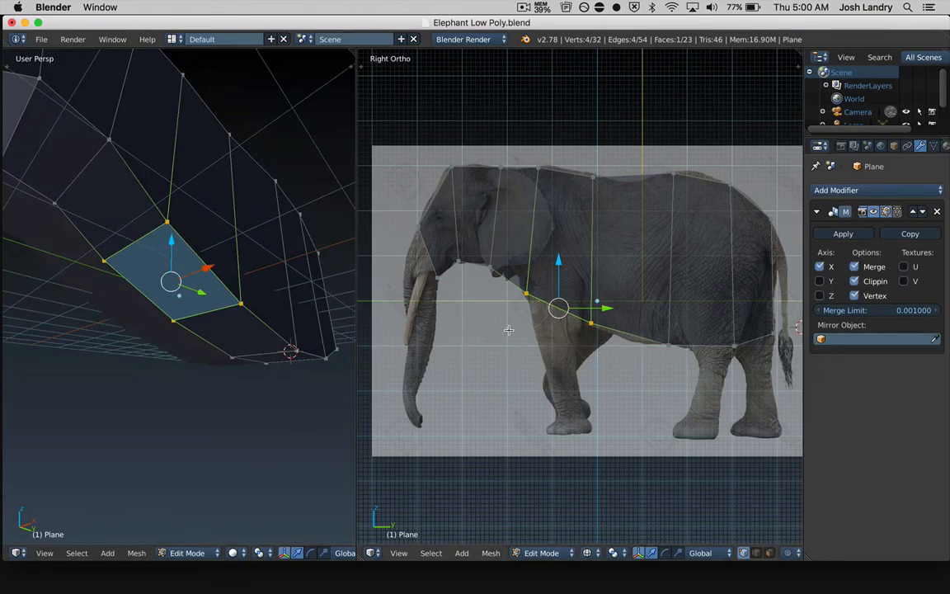
{"action": "middle_click_drag", "start_coordinate": [189, 292], "coordinate": [184, 261]}
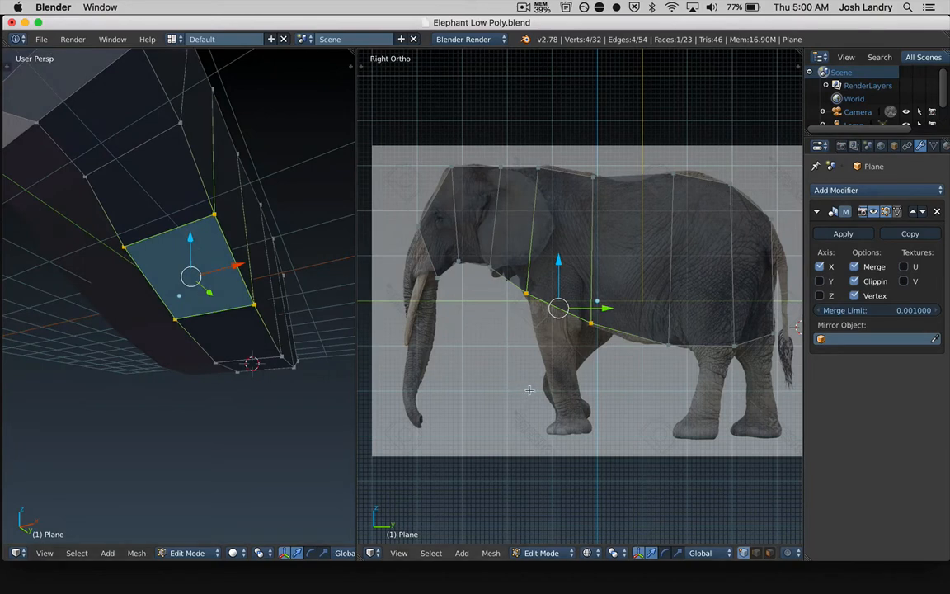
{"action": "key", "text": "e"}
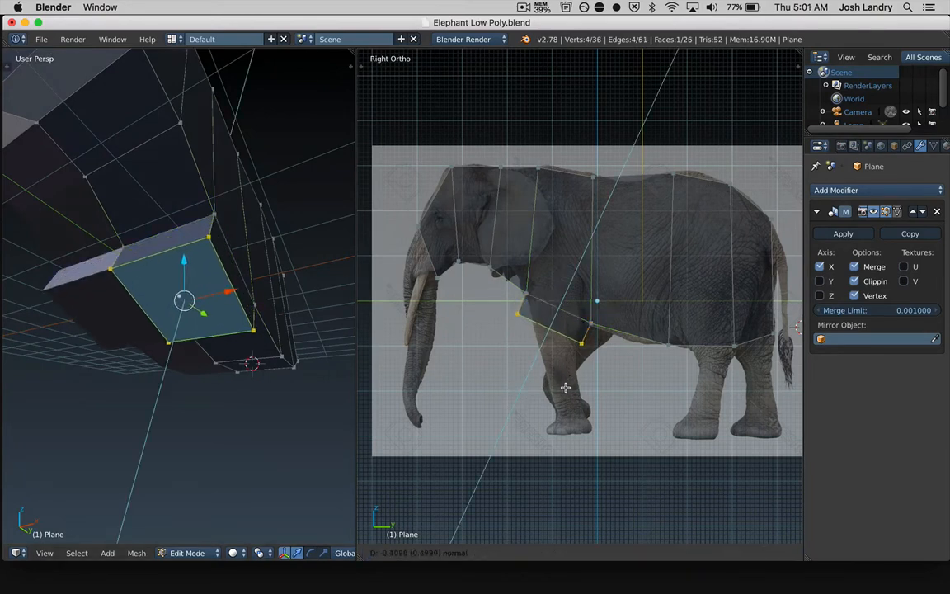
{"action": "left_click", "coordinate": [559, 404]}
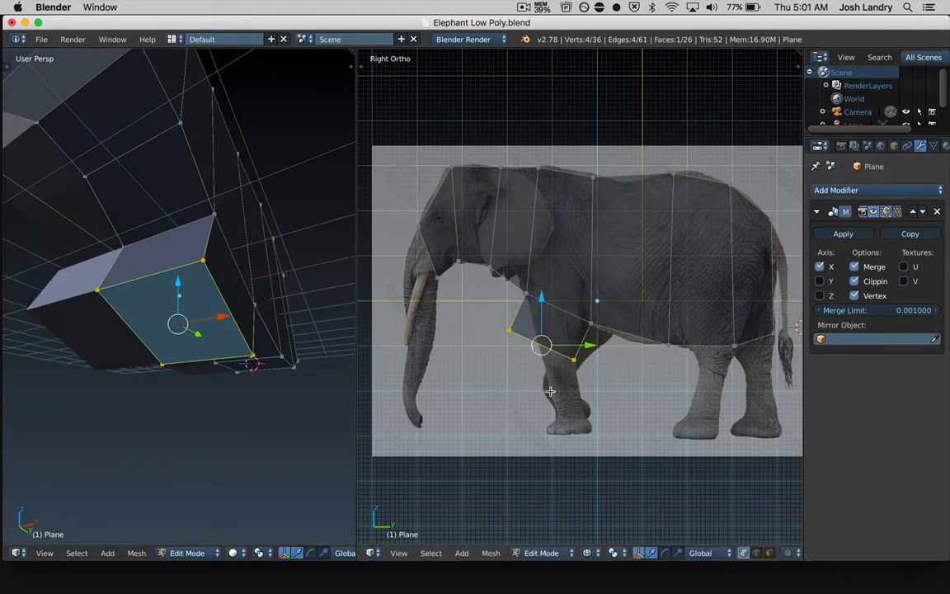
- Sketch annotation strokes marking the intended left and right leg areas on the extruded block, and erase them
{"action": "middle_click_drag", "start_coordinate": [190, 274], "coordinate": [194, 304]}
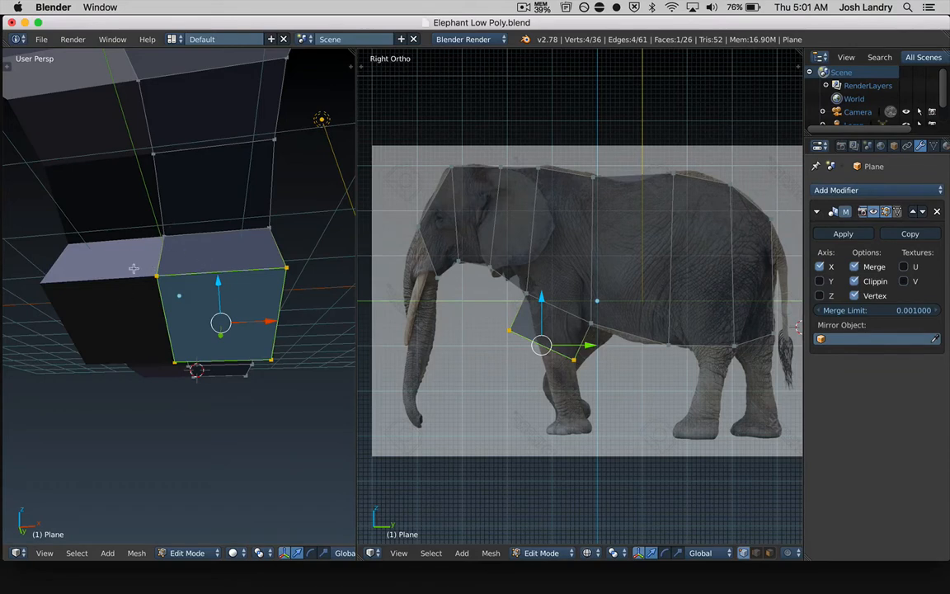
{"action": "scroll", "coordinate": [192, 267], "scroll_direction": "left", "scroll_amount": 1}
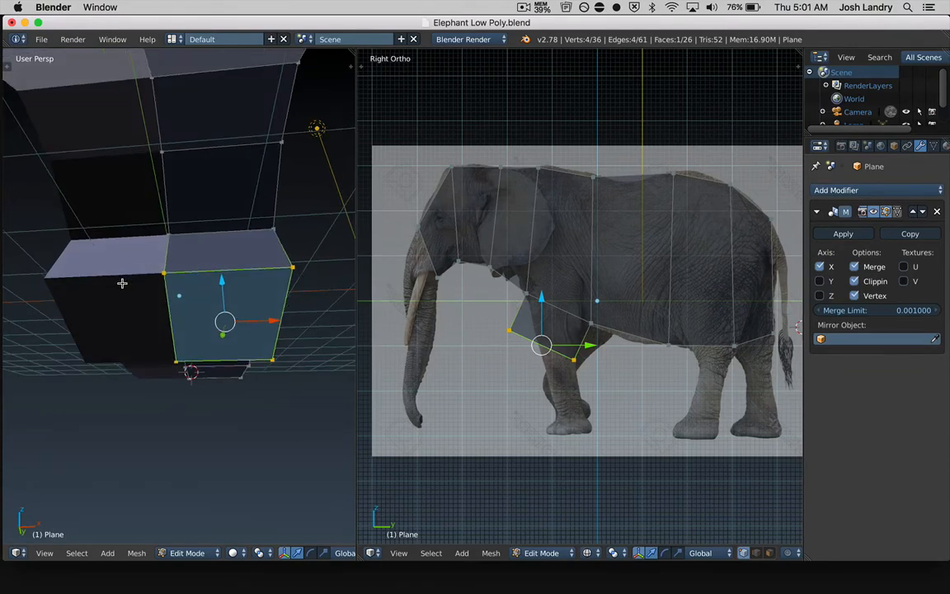
{"action": "left_click_drag", "start_coordinate": [122, 283], "coordinate": [138, 220]}
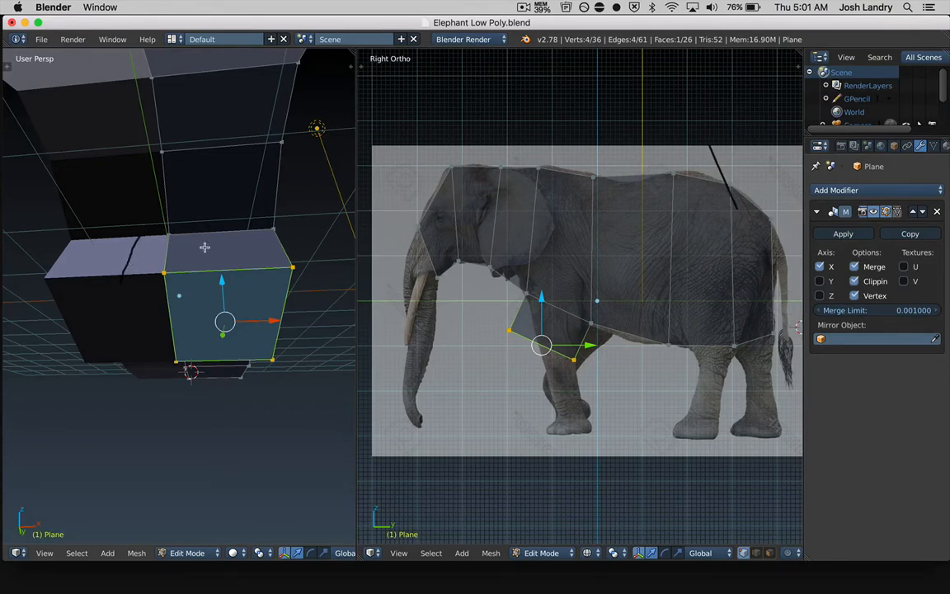
{"action": "mouse_move", "coordinate": [216, 234]}
{"action": "left_mouse_down"}
{"action": "mouse_move", "coordinate": [221, 269]}
{"action": "mouse_move", "coordinate": [259, 259]}
{"action": "left_mouse_up"}
{"action": "mouse_move", "coordinate": [89, 245]}
{"action": "left_mouse_down"}
{"action": "mouse_move", "coordinate": [92, 262]}
{"action": "mouse_move", "coordinate": [105, 263]}
{"action": "left_mouse_up"}
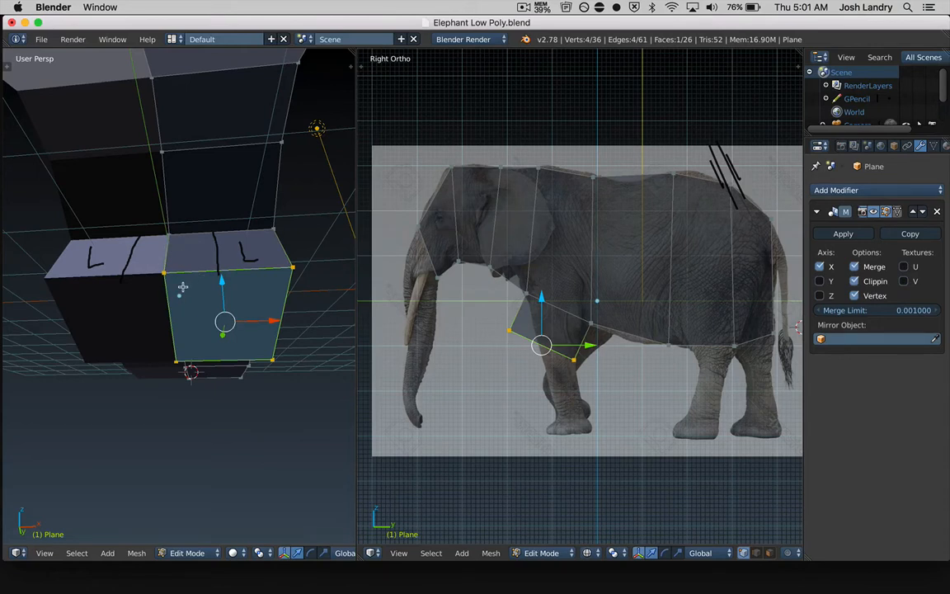
{"action": "mouse_move", "coordinate": [185, 280]}
{"action": "right_mouse_down"}
{"action": "mouse_move", "coordinate": [223, 278]}
{"action": "mouse_move", "coordinate": [259, 238]}
{"action": "mouse_move", "coordinate": [74, 239]}
{"action": "mouse_move", "coordinate": [81, 259]}
{"action": "right_mouse_up"}
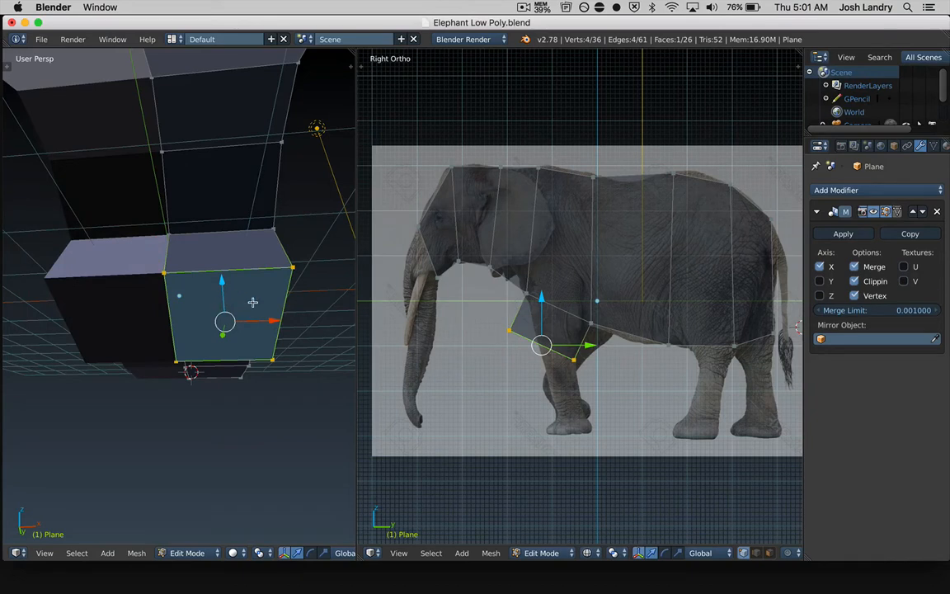
- Undo the extrusion of the full-width underside face
{"action": "left_click", "coordinate": [252, 301]}
{"action": "key", "text": "ctrl+z"}
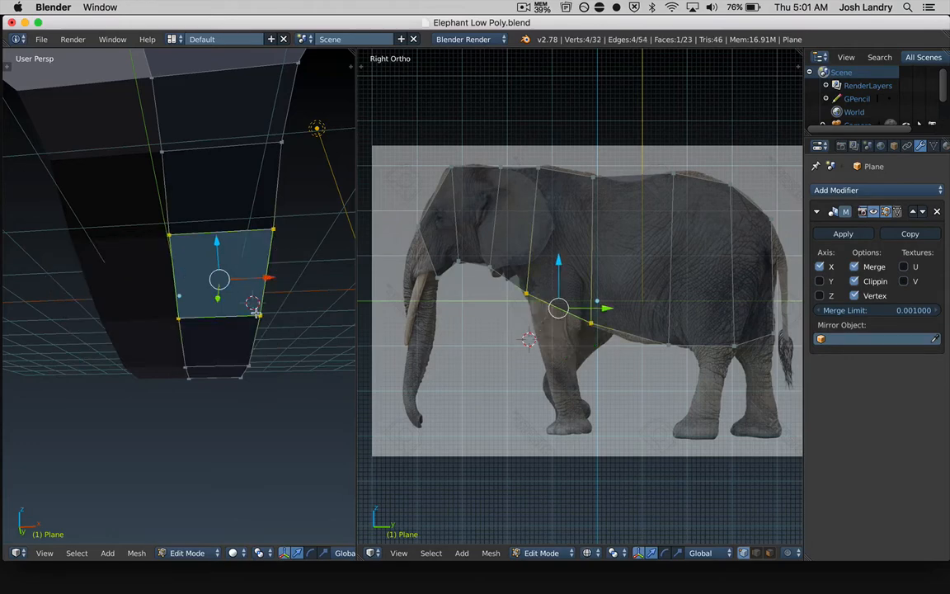
- Add a lengthwise loop cut around the body half, slid about -0.38 toward the mirror centre line, and deselect everything
{"action": "middle_click_drag", "start_coordinate": [236, 280], "coordinate": [212, 263]}
{"action": "scroll", "coordinate": [238, 305], "scroll_direction": "down", "scroll_amount": 1}
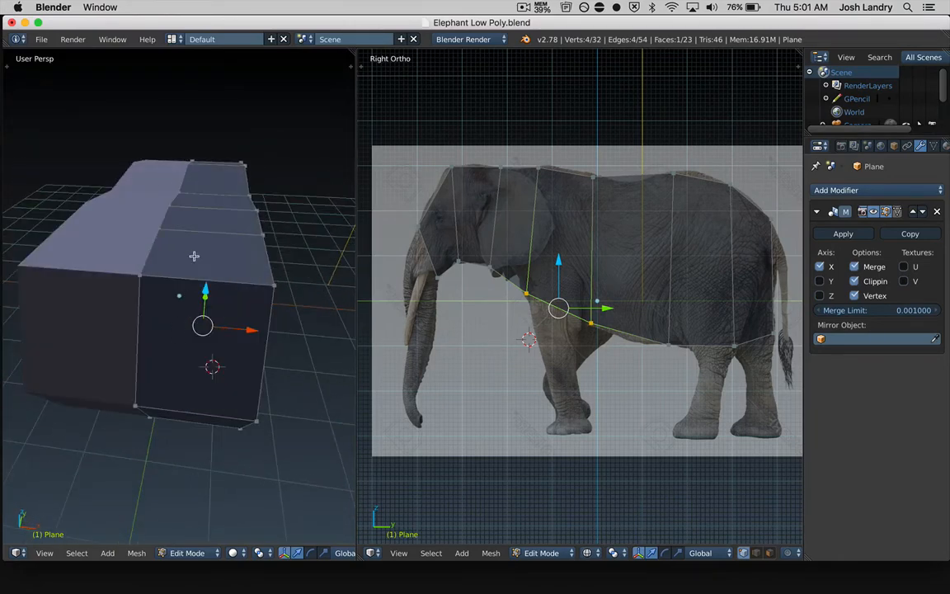
{"action": "middle_click_drag", "start_coordinate": [218, 197], "coordinate": [205, 252]}
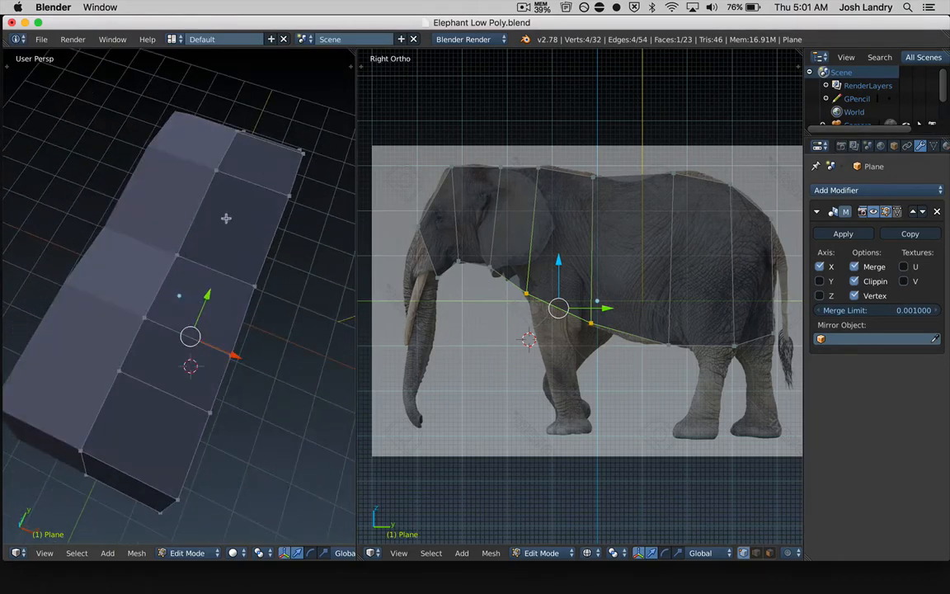
{"action": "middle_click_drag", "start_coordinate": [226, 218], "coordinate": [203, 295]}
{"action": "key", "text": "a"}
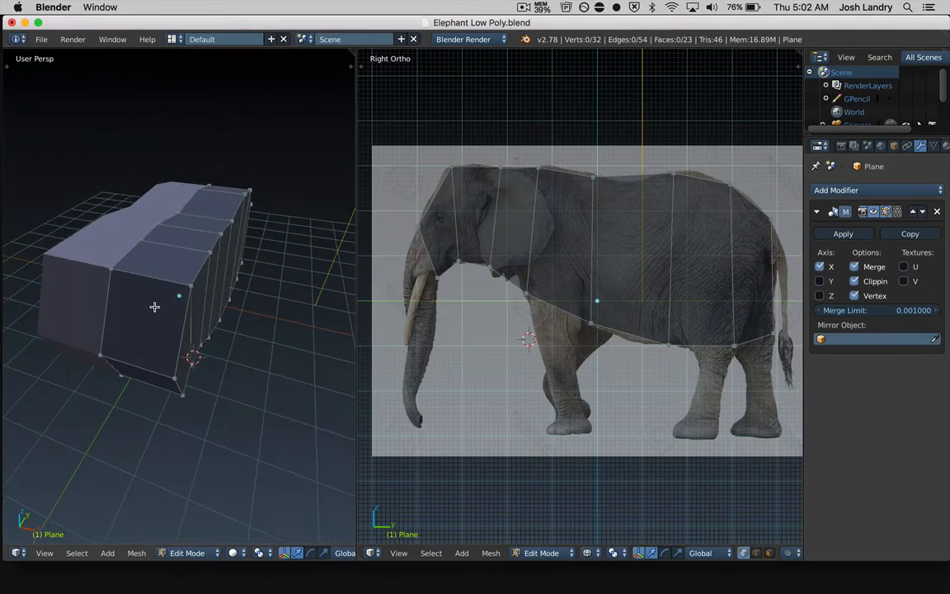
{"action": "key", "text": "ctrl+r"}
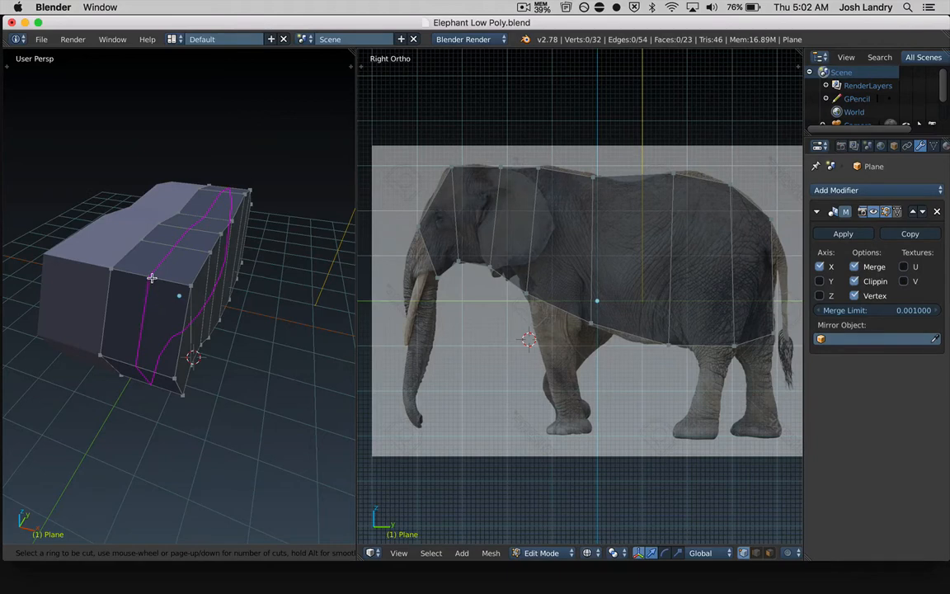
{"action": "left_click", "coordinate": [150, 279]}
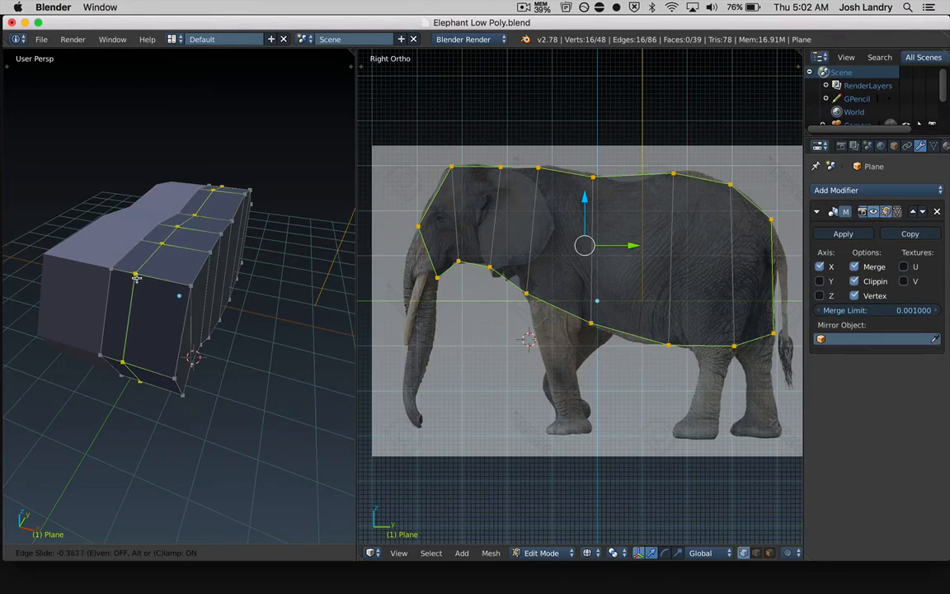
{"action": "left_click", "coordinate": [137, 277]}
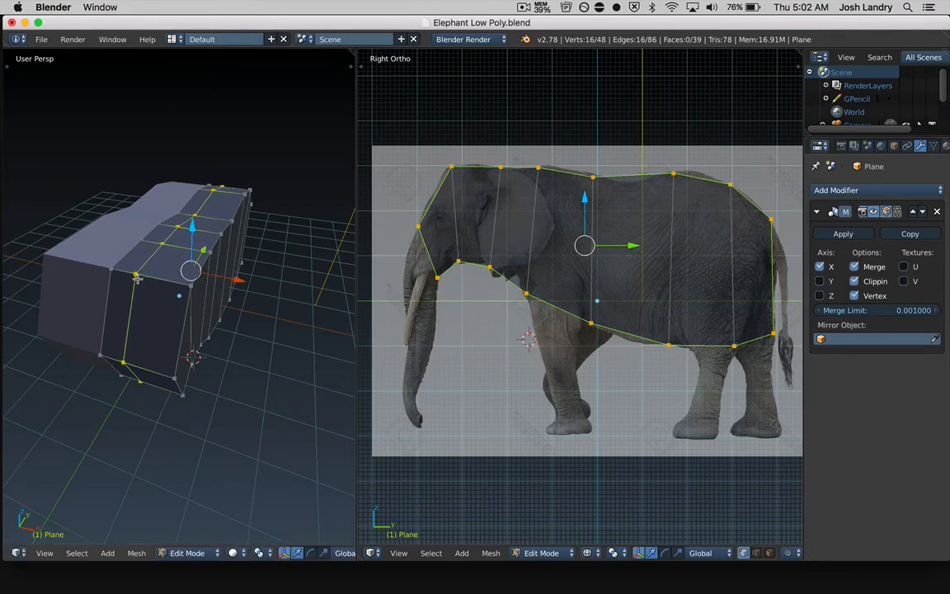
{"action": "key", "text": "a"}
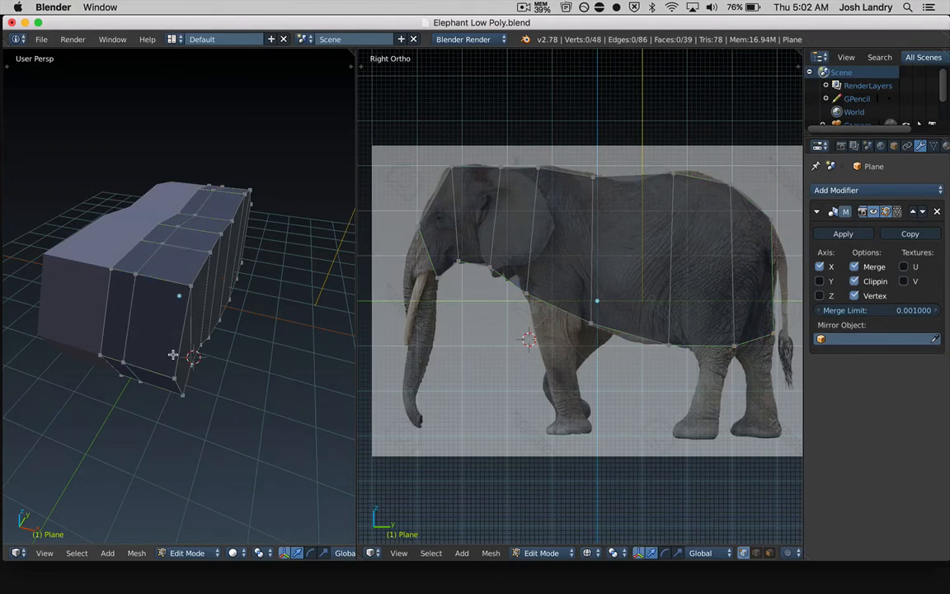
- Select only the outer underside face above the front leg, excluding the strip by the centre line, and extrude it downward over the reference leg
{"action": "middle_click_drag", "start_coordinate": [157, 313], "coordinate": [181, 312]}
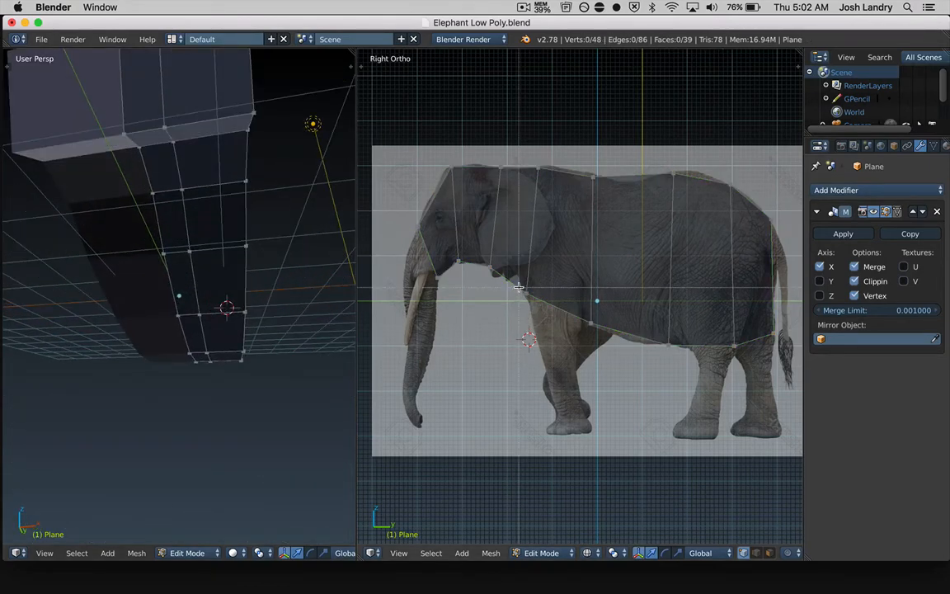
{"action": "left_click_drag", "start_coordinate": [526, 285], "coordinate": [596, 346]}
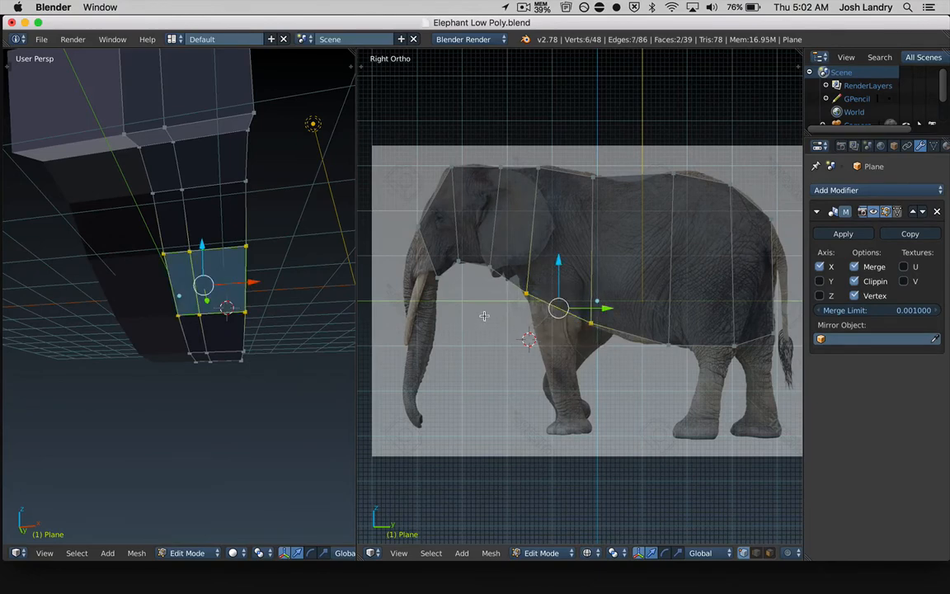
{"action": "middle_click_drag", "start_coordinate": [186, 266], "coordinate": [211, 247]}
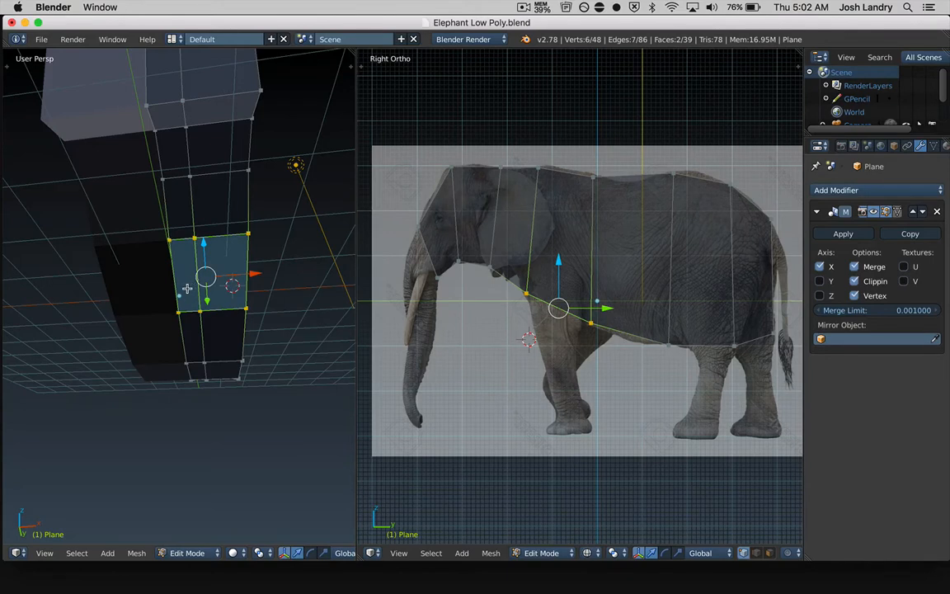
{"action": "right_click", "coordinate": [169, 241], "text": "shift"}
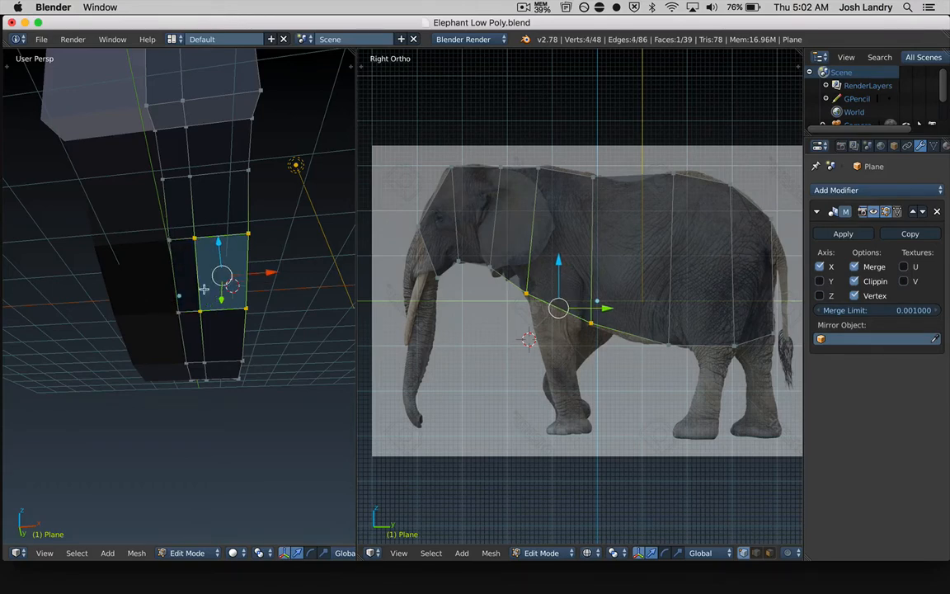
{"action": "mouse_move", "coordinate": [216, 283]}
{"action": "middle_mouse_down"}
{"action": "mouse_move", "coordinate": [208, 300]}
{"action": "mouse_move", "coordinate": [212, 284]}
{"action": "middle_mouse_up"}
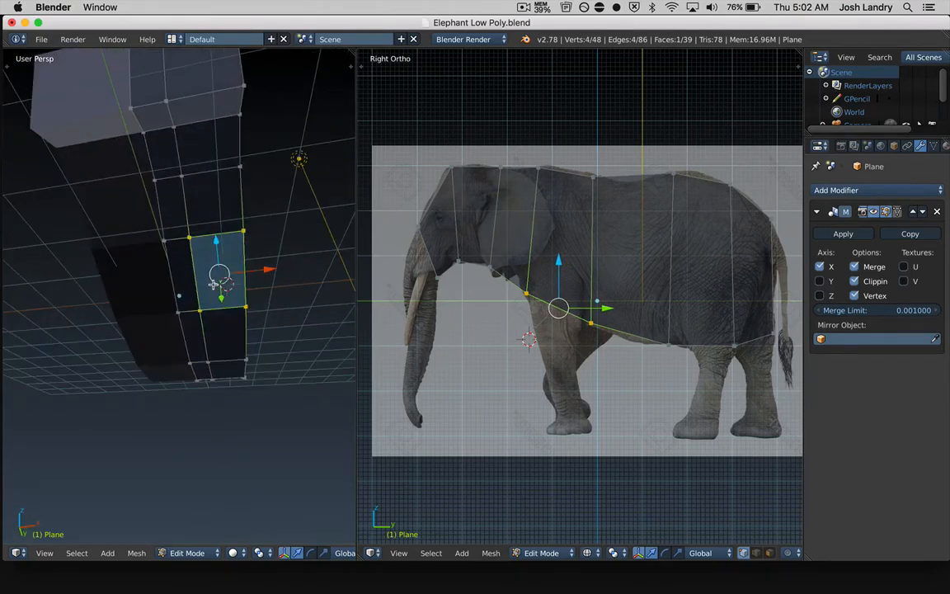
{"action": "middle_click_drag", "start_coordinate": [255, 318], "coordinate": [210, 272]}
{"action": "scroll", "coordinate": [498, 329], "scroll_direction": "up", "scroll_amount": 1}
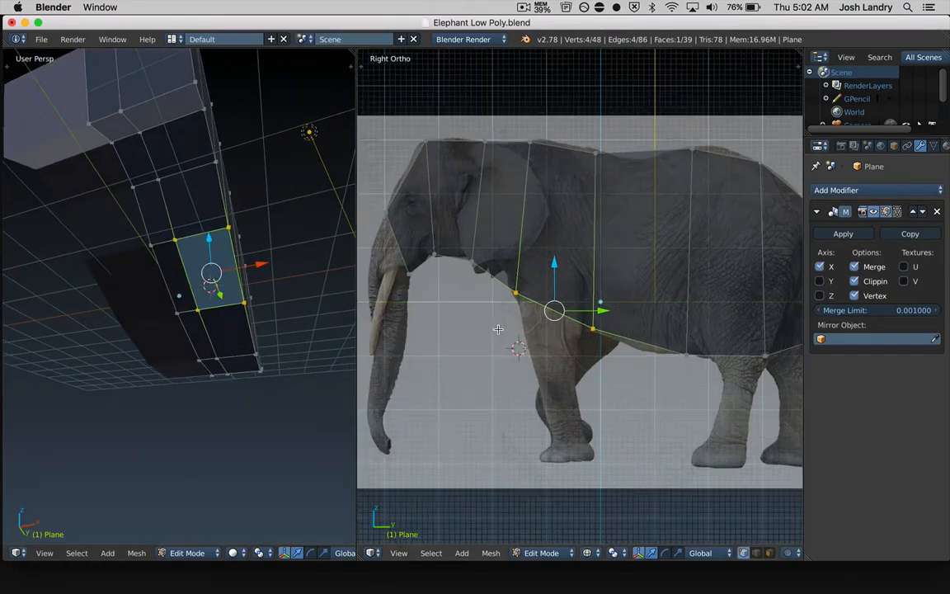
{"action": "key", "text": "e"}
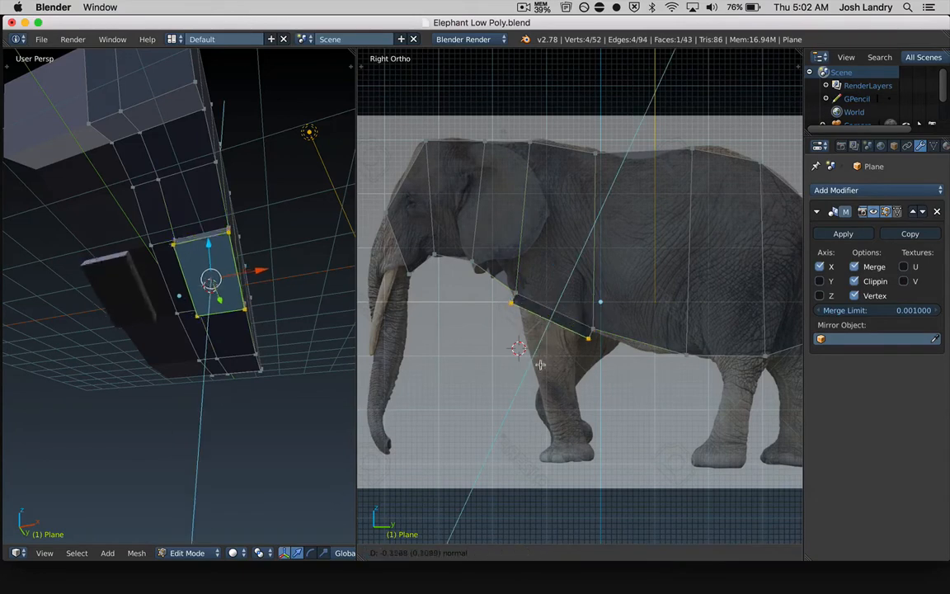
{"action": "left_click", "coordinate": [537, 344]}
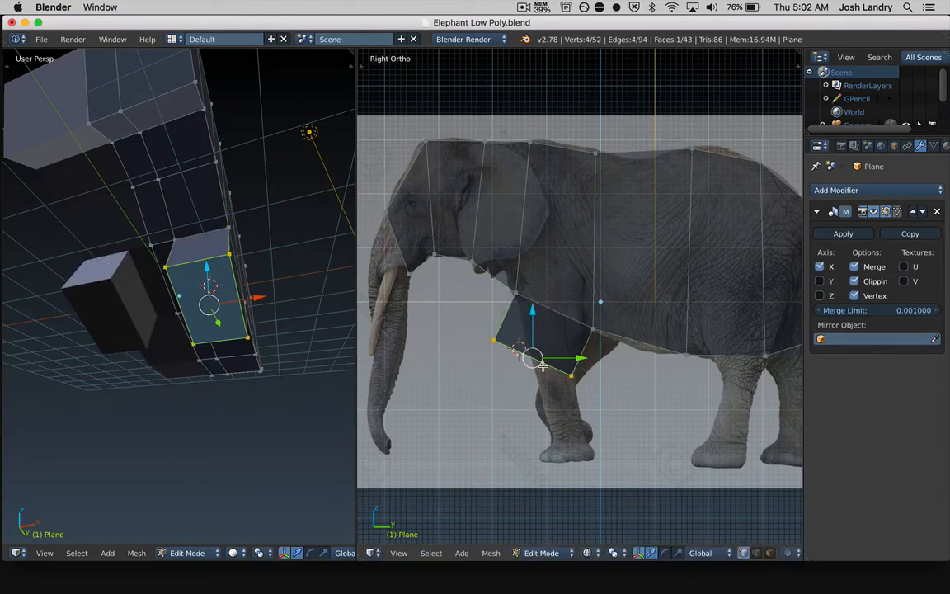
- Scale down the extruded face, tilt it nearly level and move it back over the reference front leg, then clear the selection
{"action": "mouse_move", "coordinate": [170, 336]}
{"action": "middle_mouse_down"}
{"action": "mouse_move", "coordinate": [160, 314]}
{"action": "mouse_move", "coordinate": [182, 311]}
{"action": "mouse_move", "coordinate": [165, 320]}
{"action": "middle_mouse_up"}
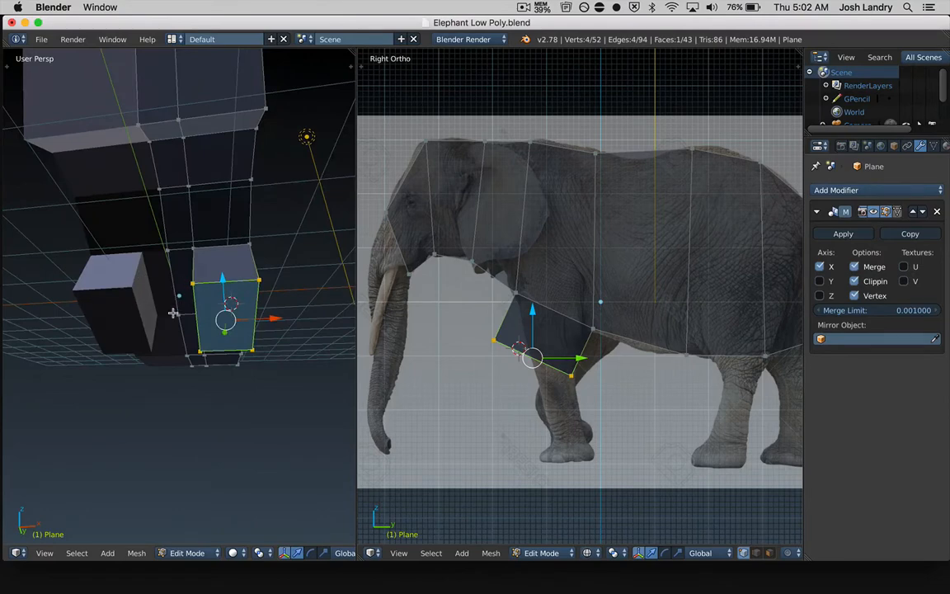
{"action": "middle_click_drag", "start_coordinate": [223, 272], "coordinate": [194, 325]}
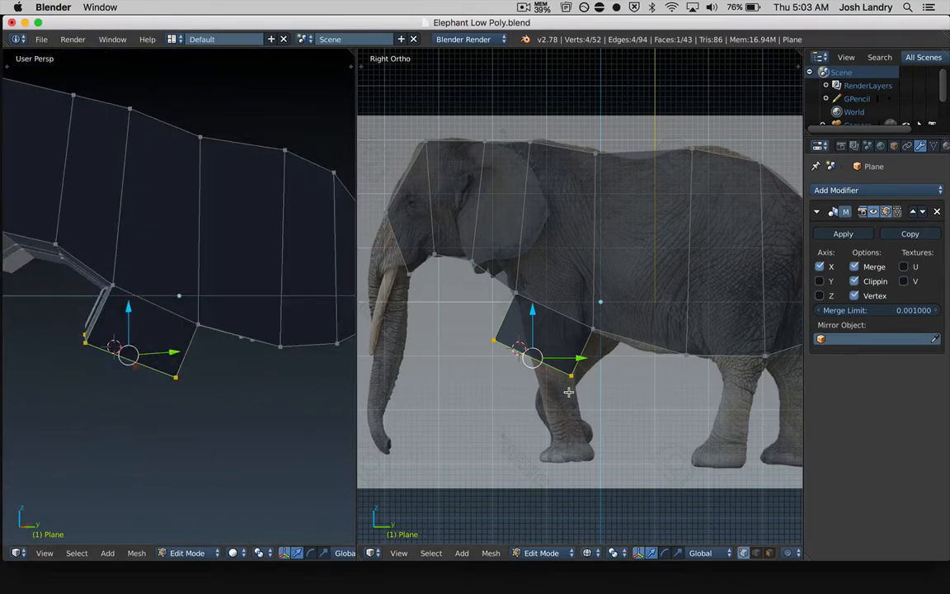
{"action": "middle_click_drag", "start_coordinate": [545, 389], "coordinate": [501, 318], "text": "shift"}
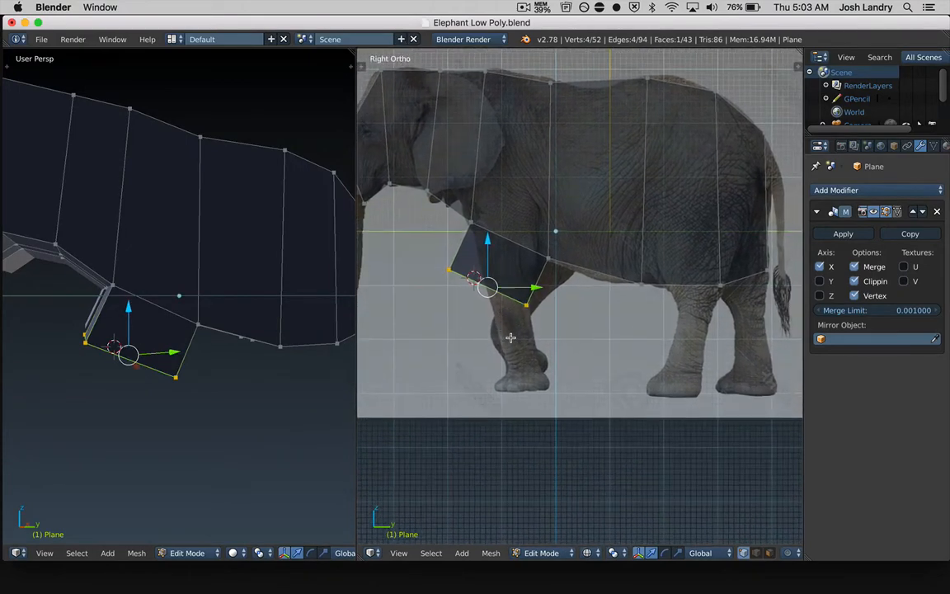
{"action": "scroll", "coordinate": [512, 337], "scroll_direction": "up", "scroll_amount": 1}
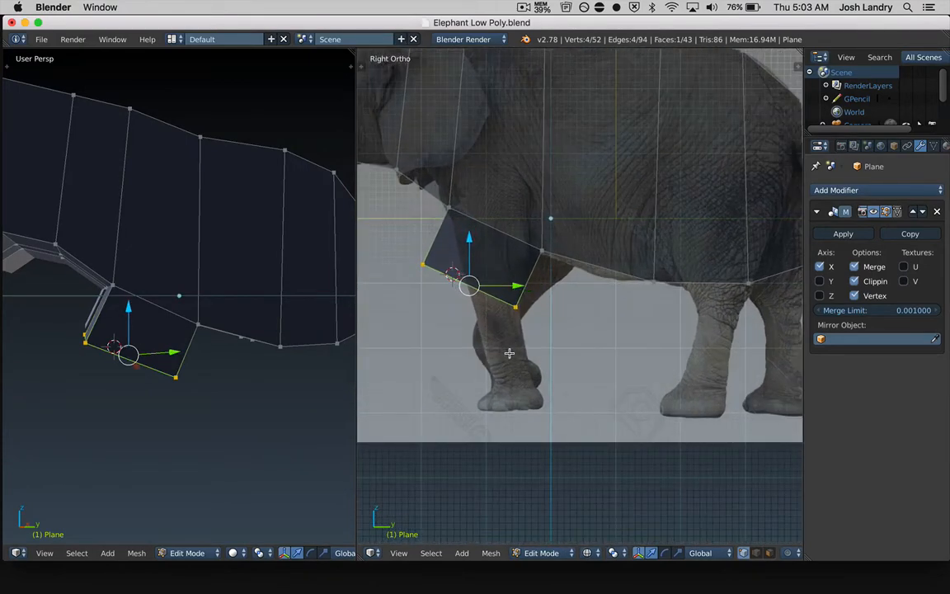
{"action": "key", "text": "s"}
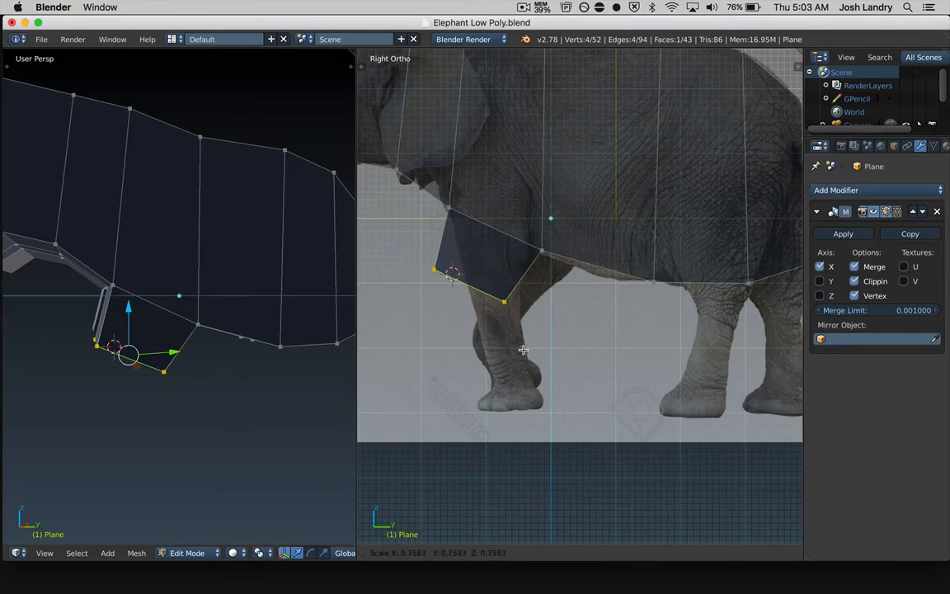
{"action": "left_click", "coordinate": [510, 351]}
{"action": "key", "text": "g"}
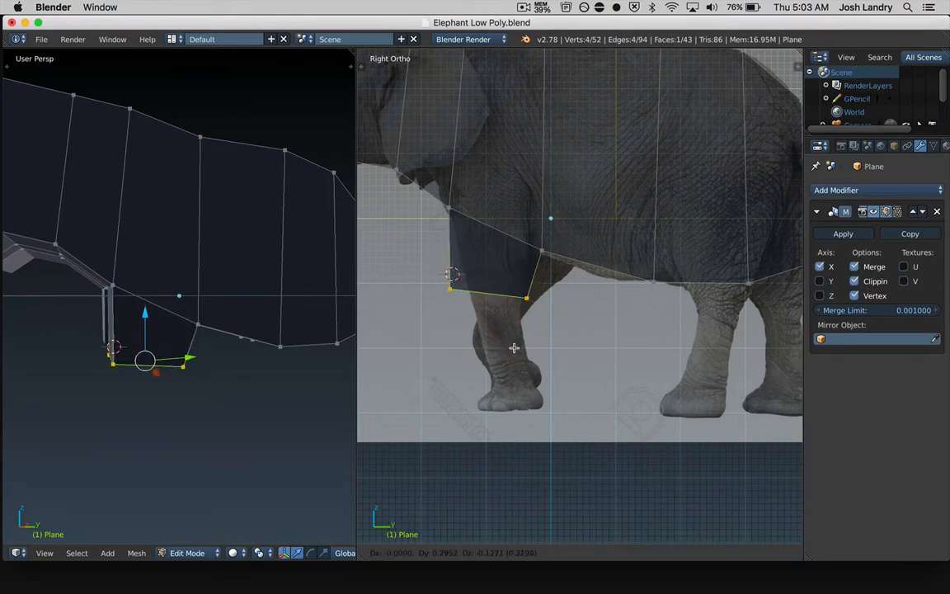
{"action": "left_click", "coordinate": [528, 339]}
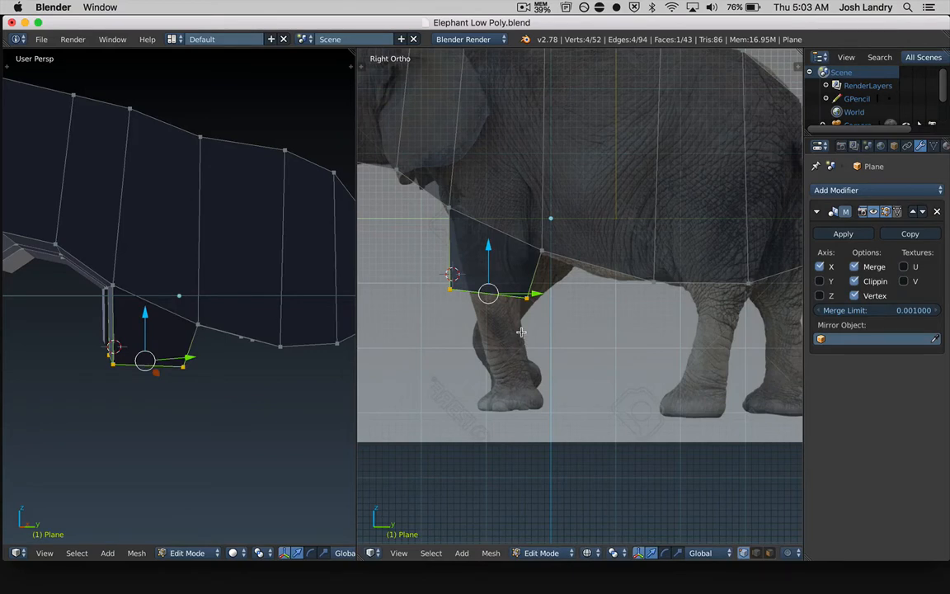
{"action": "key", "text": "s"}
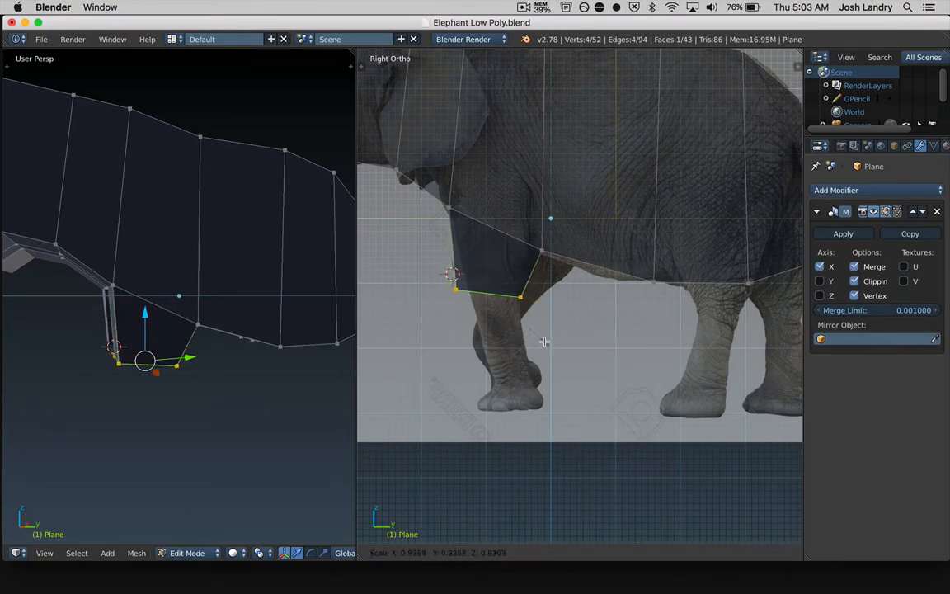
{"action": "left_click", "coordinate": [524, 349]}
{"action": "key", "text": "a"}
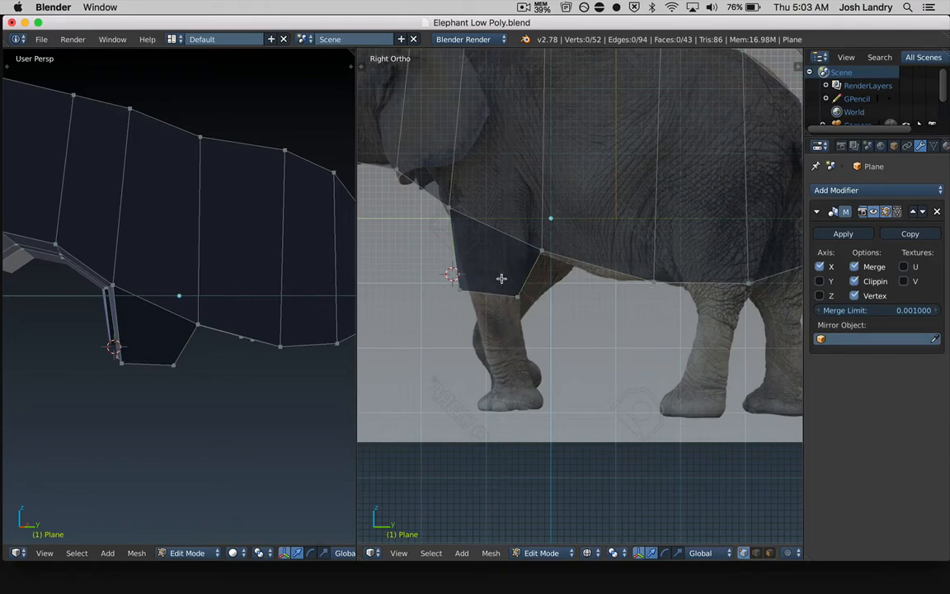
- Move the rear bottom edge of the upper leg block slightly backward and down to the back outline of the reference leg
{"action": "right_click", "coordinate": [517, 297]}
{"action": "middle_click_drag", "start_coordinate": [259, 336], "coordinate": [225, 313]}
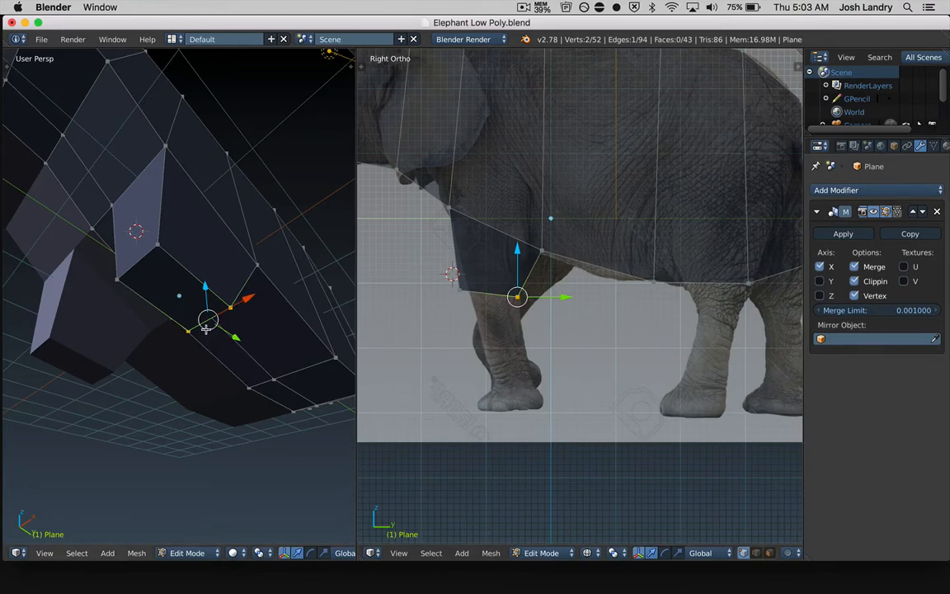
{"action": "key", "text": "g"}
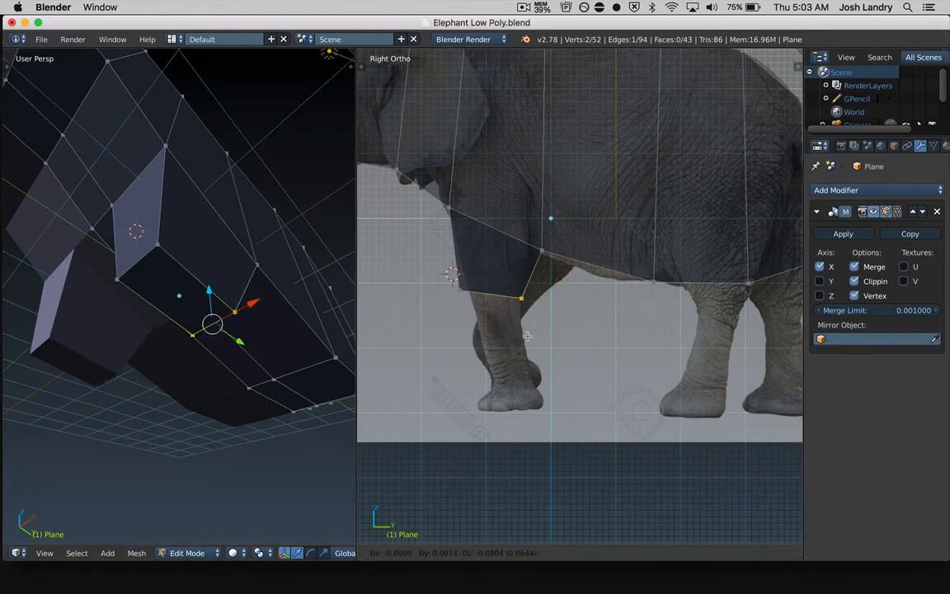
{"action": "left_click", "coordinate": [527, 336]}
{"action": "key", "text": "a"}
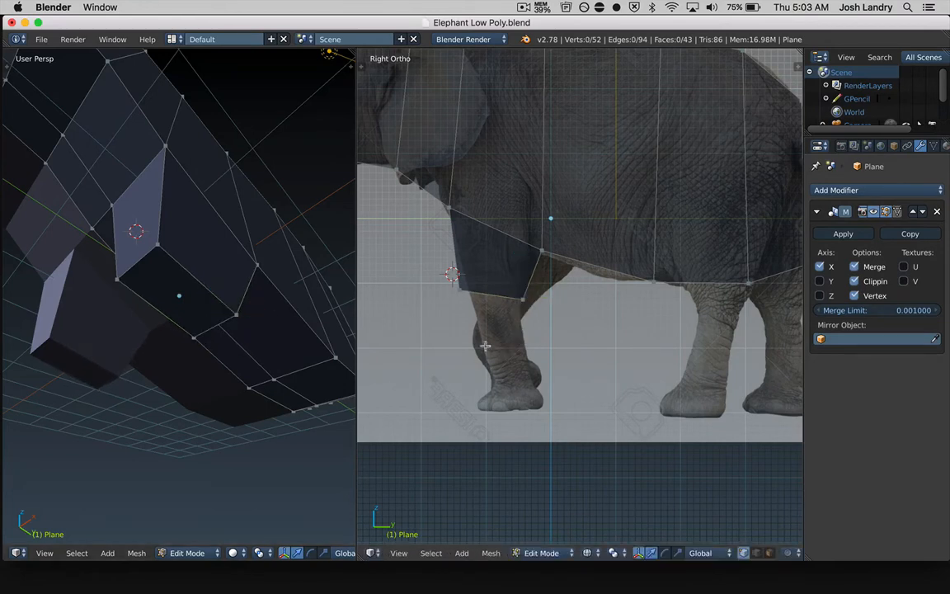
- Move the front bottom edge of the upper leg block backward and slightly down to the front outline of the reference leg
{"action": "key", "text": "b"}
{"action": "left_click_drag", "start_coordinate": [438, 273], "coordinate": [473, 315]}
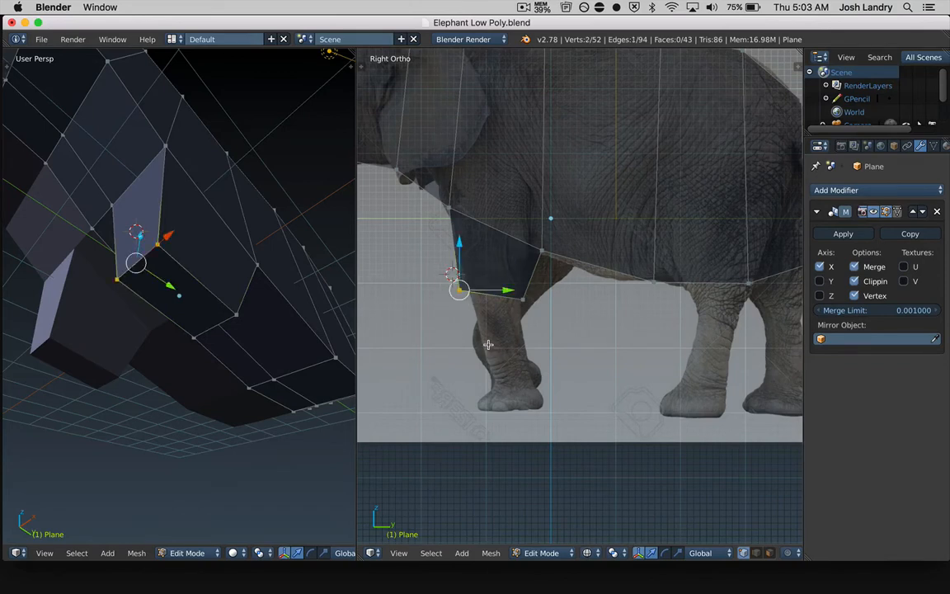
{"action": "key", "text": "g"}
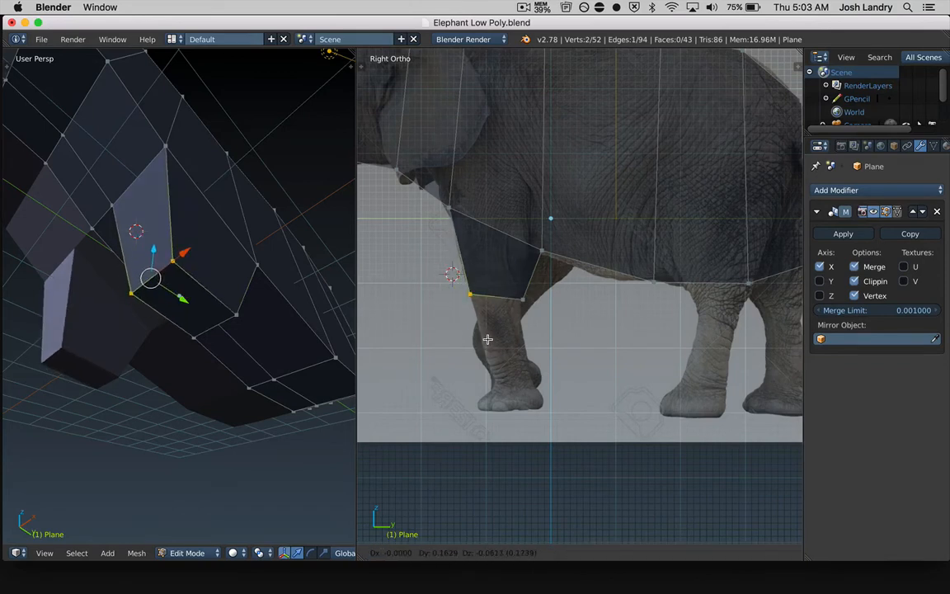
{"action": "left_click", "coordinate": [487, 339]}
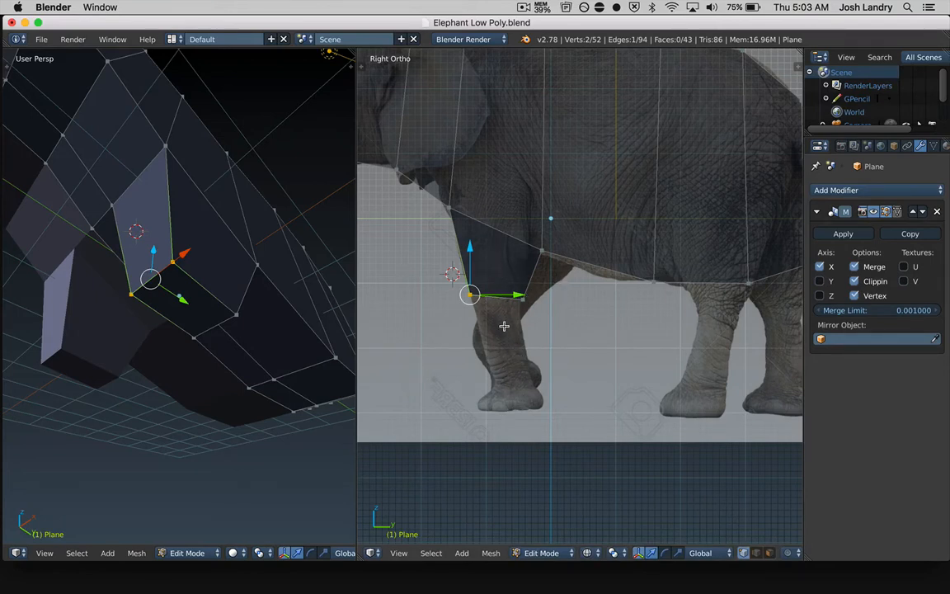
{"action": "key", "text": "a"}
- Select the bottom face of the upper leg block and extrude it downward along the reference lower leg
{"action": "key", "text": "b"}
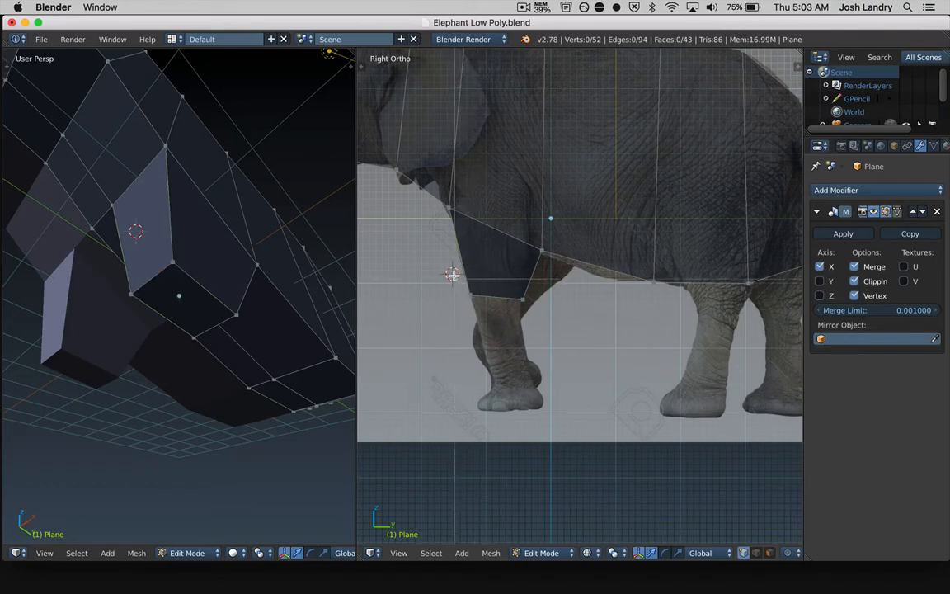
{"action": "left_click_drag", "start_coordinate": [430, 272], "coordinate": [535, 348]}
{"action": "key", "text": "e"}
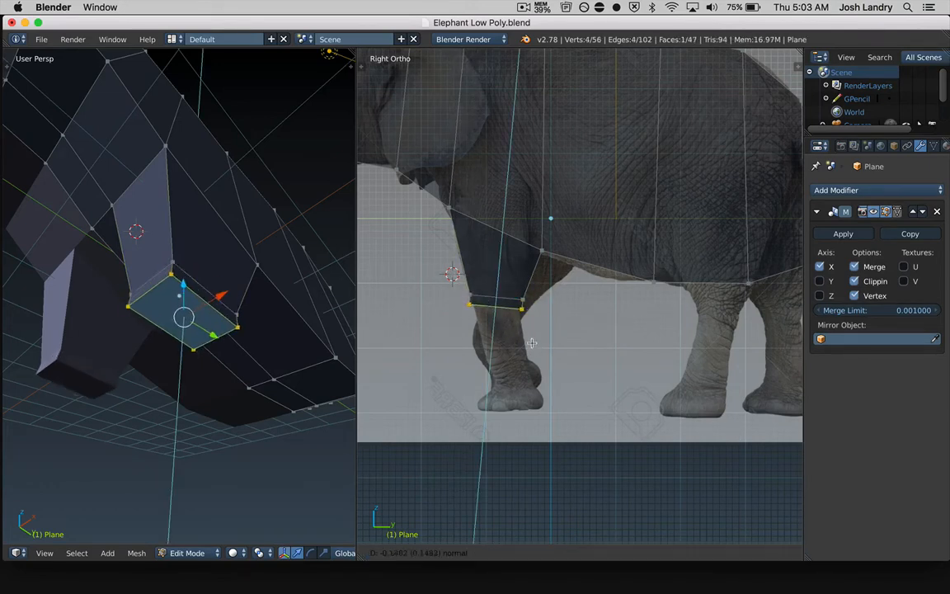
{"action": "left_click", "coordinate": [502, 377]}
- Rotate the lower leg's end face level, scale it down and move it to match the reference leg's width above the ankle
{"action": "key", "text": "r"}
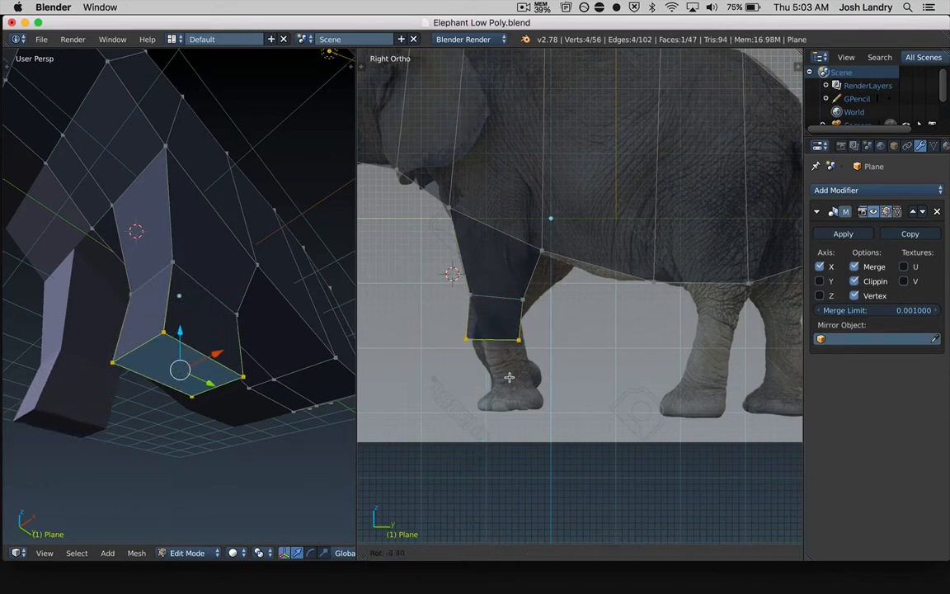
{"action": "left_click", "coordinate": [523, 388]}
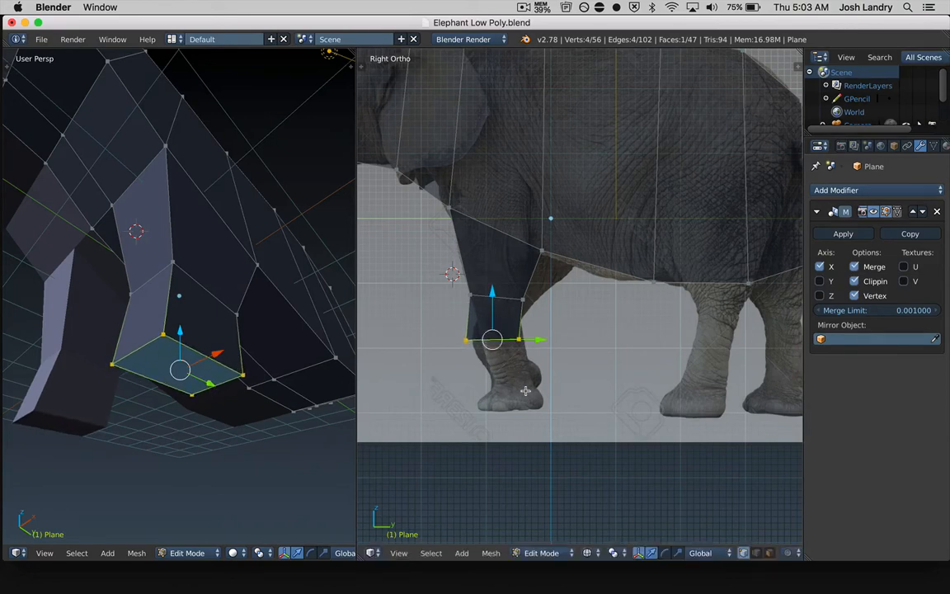
{"action": "key", "text": "s"}
{"action": "left_click", "coordinate": [518, 384]}
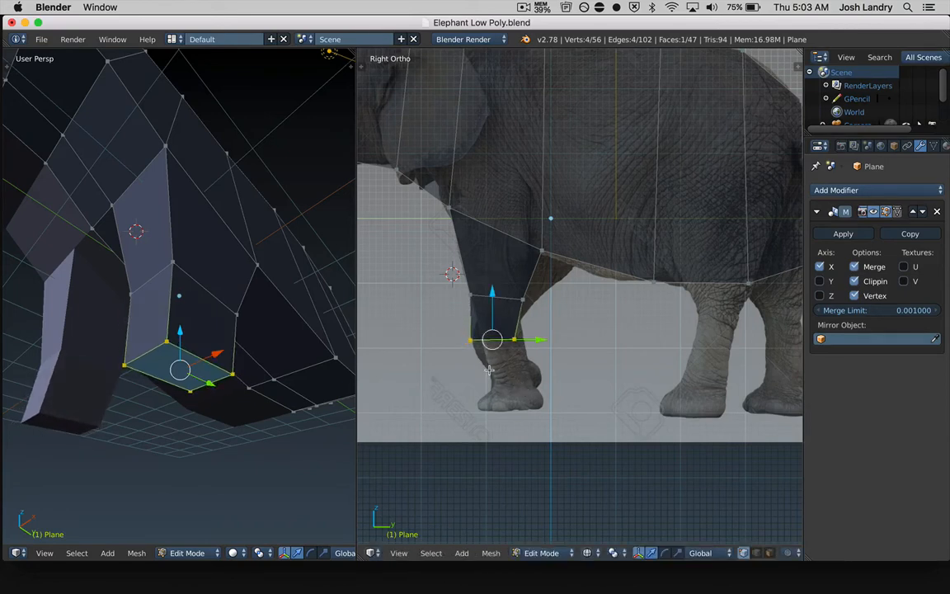
{"action": "key", "text": "g"}
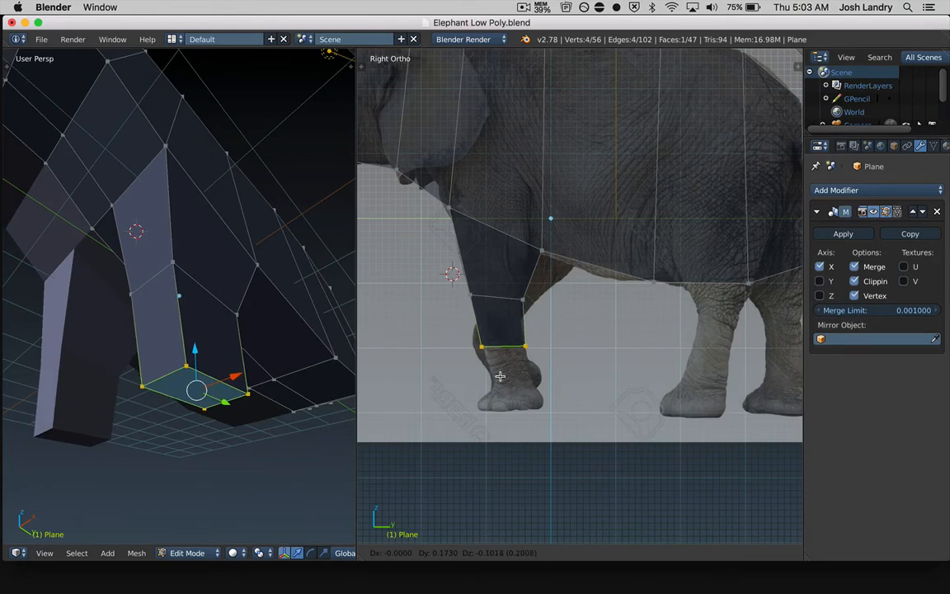
{"action": "left_click", "coordinate": [500, 374]}
- Extrude the lower leg's end face downward in three successive segments, ending at the sole of the reference foot
{"action": "key", "text": "e"}
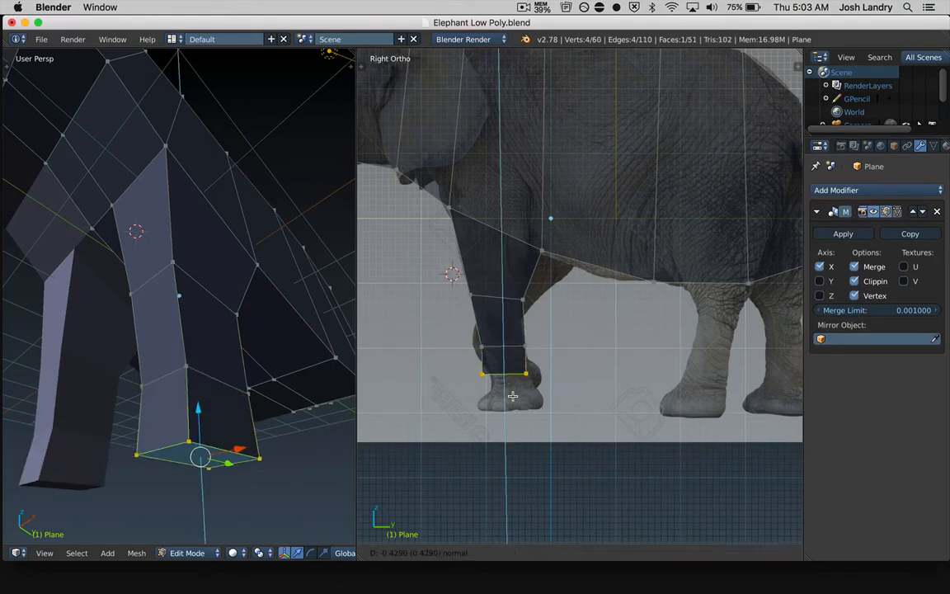
{"action": "left_click", "coordinate": [513, 401]}
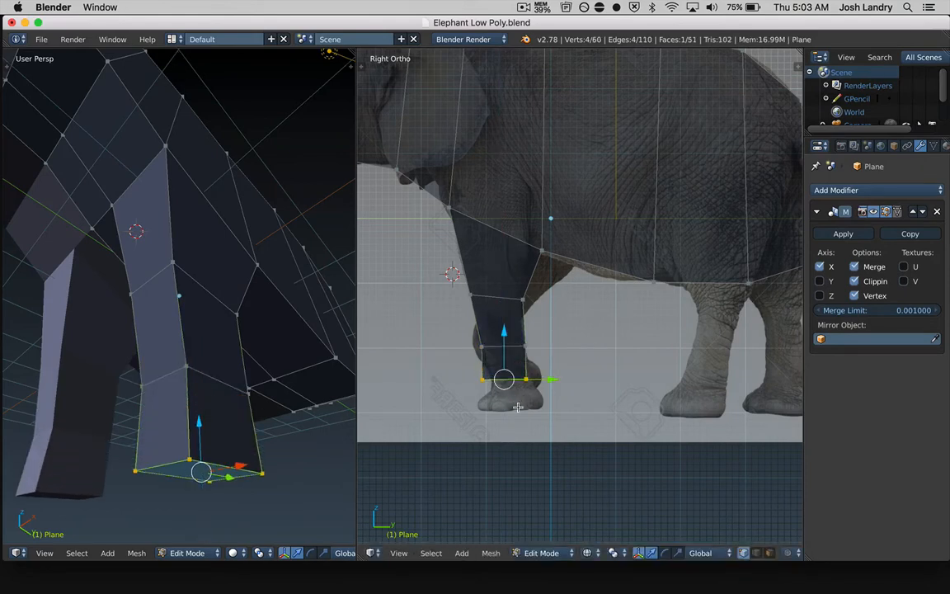
{"action": "scroll", "coordinate": [518, 406], "scroll_direction": "up", "scroll_amount": 1}
{"action": "middle_click_drag", "start_coordinate": [529, 423], "coordinate": [533, 349], "text": "shift"}
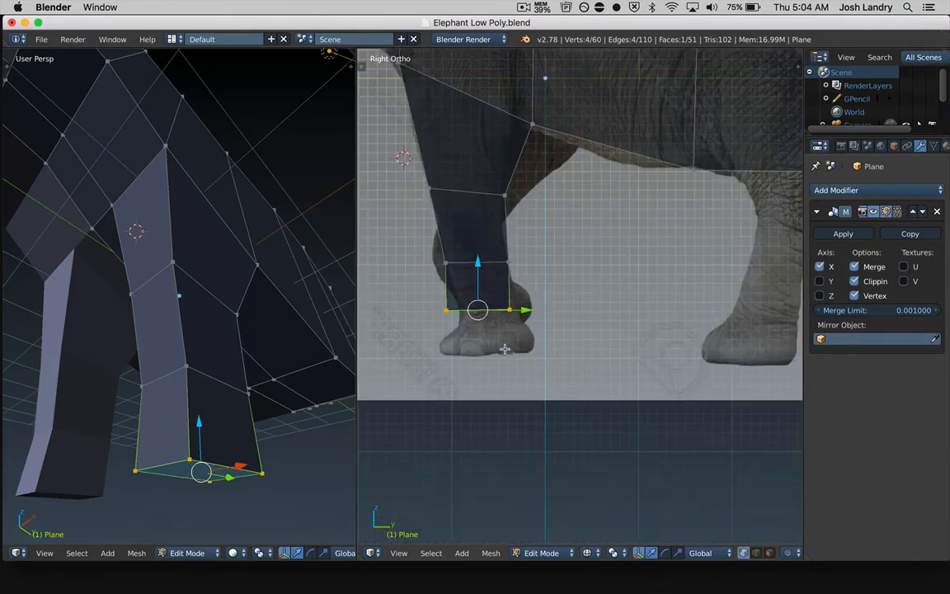
{"action": "key", "text": "e"}
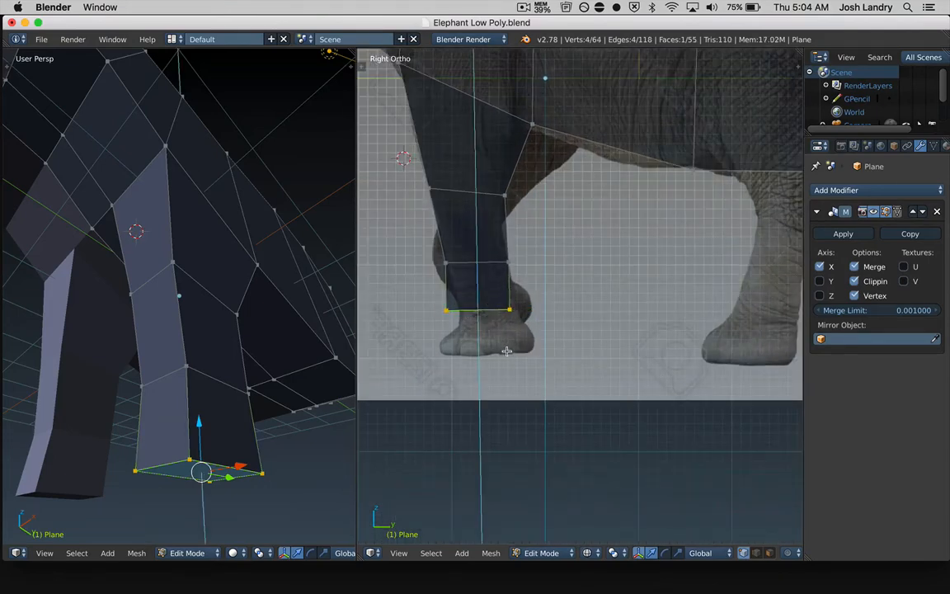
{"action": "left_click", "coordinate": [492, 361]}
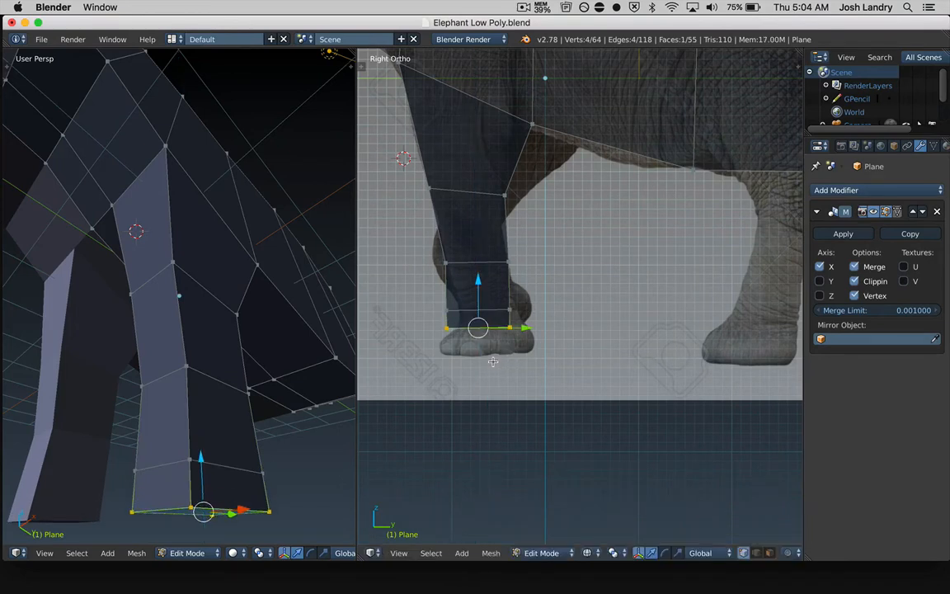
{"action": "key", "text": "e"}
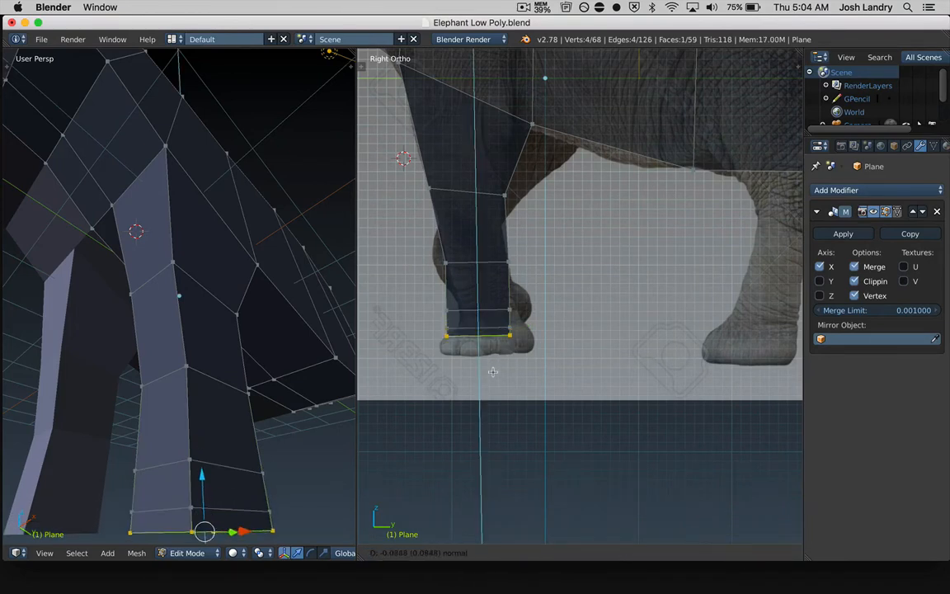
{"action": "left_click", "coordinate": [493, 387]}
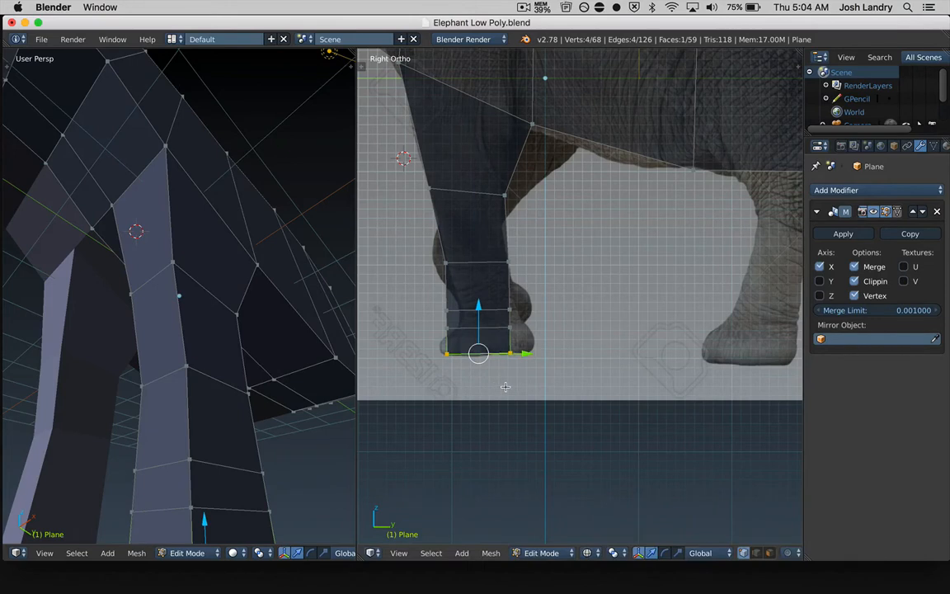
- Scale the foot's bottom face up about 1.6 times and move it slightly backward over the reference sole
{"action": "key", "text": "s"}
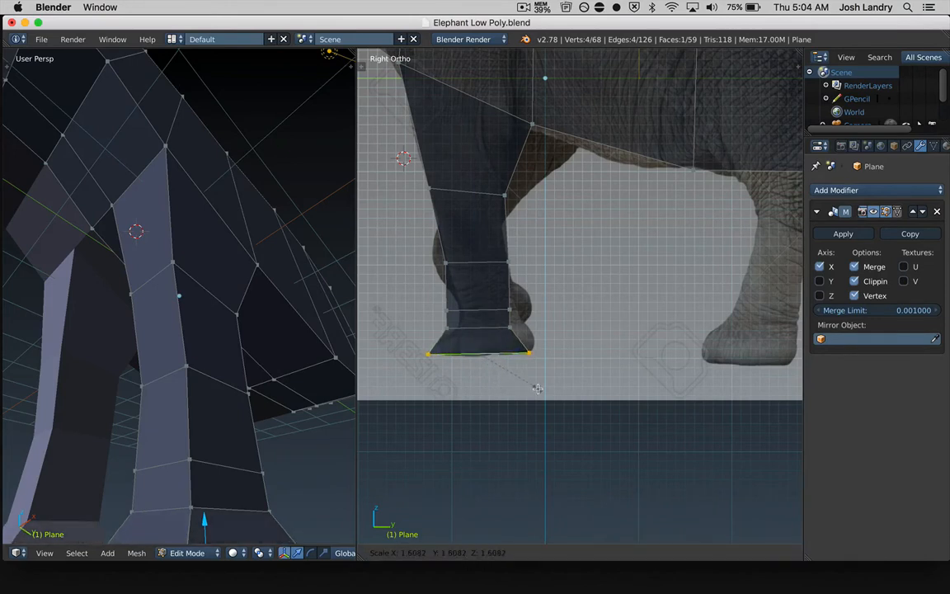
{"action": "left_click", "coordinate": [532, 387]}
{"action": "key", "text": "a"}
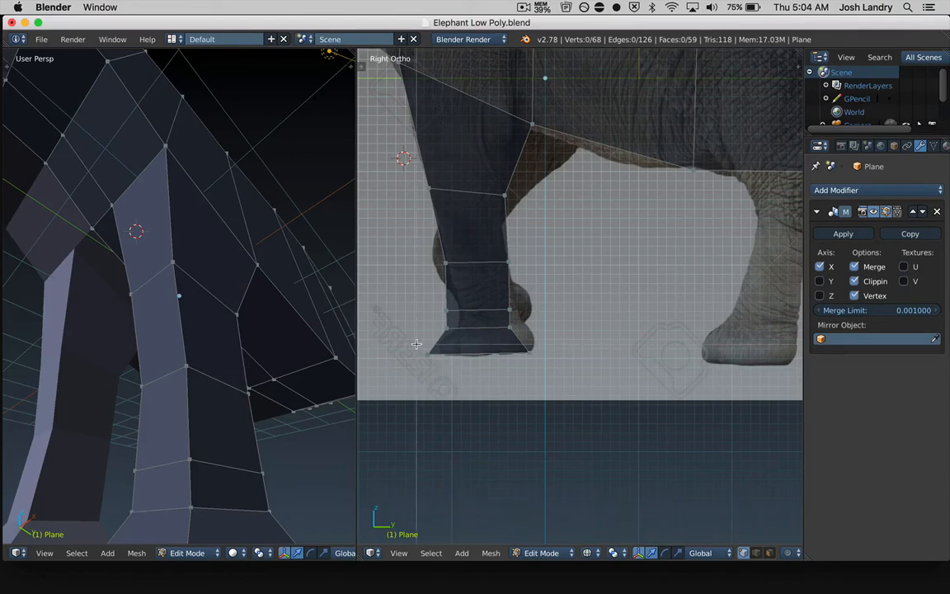
{"action": "left_click_drag", "start_coordinate": [416, 343], "coordinate": [557, 374]}
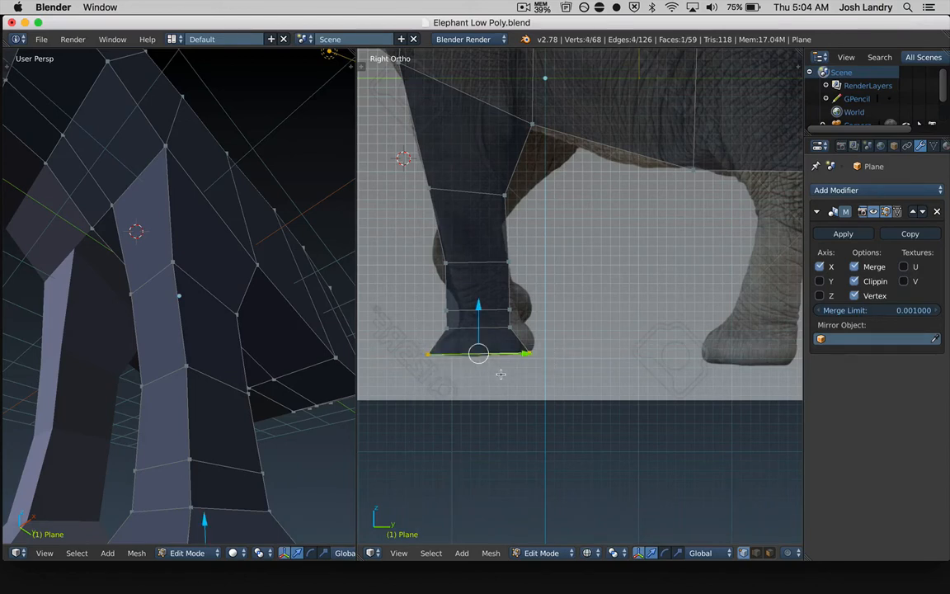
{"action": "key", "text": "g"}
{"action": "left_click", "coordinate": [509, 375]}
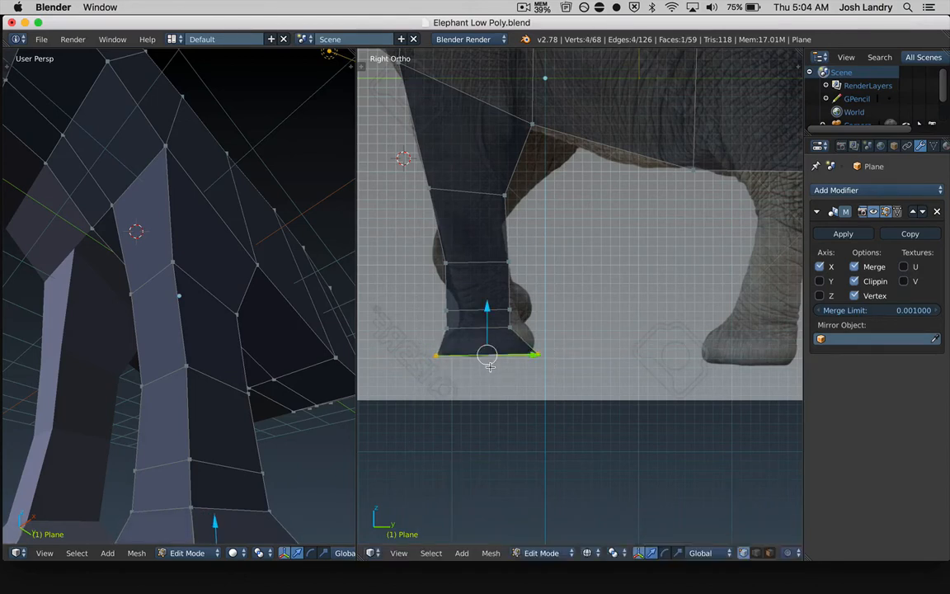
- Select the edge loop directly above the sole and move it backward toward the heel of the reference foot
{"action": "key", "text": "a"}
{"action": "key", "text": "b"}
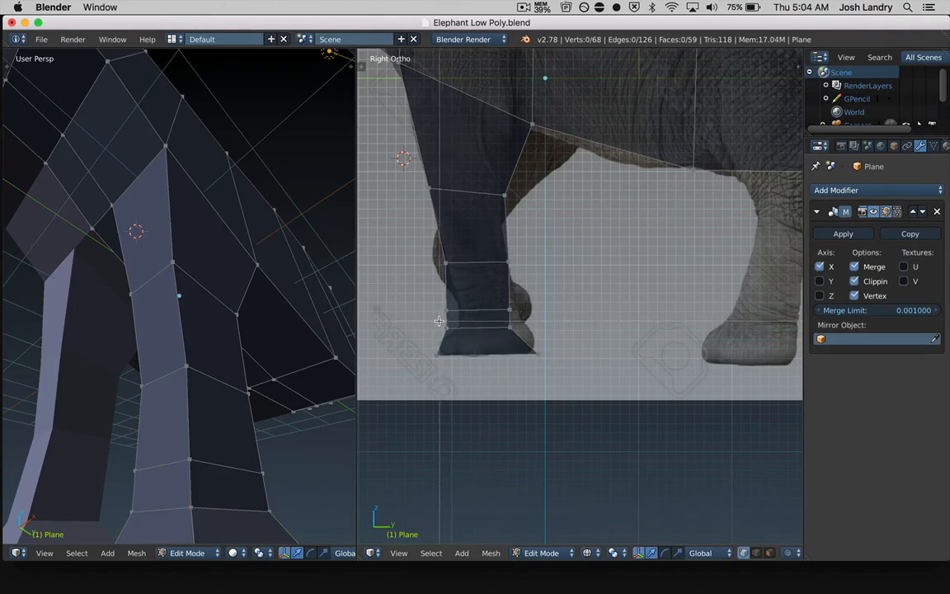
{"action": "left_click_drag", "start_coordinate": [438, 320], "coordinate": [525, 337]}
{"action": "key", "text": "g"}
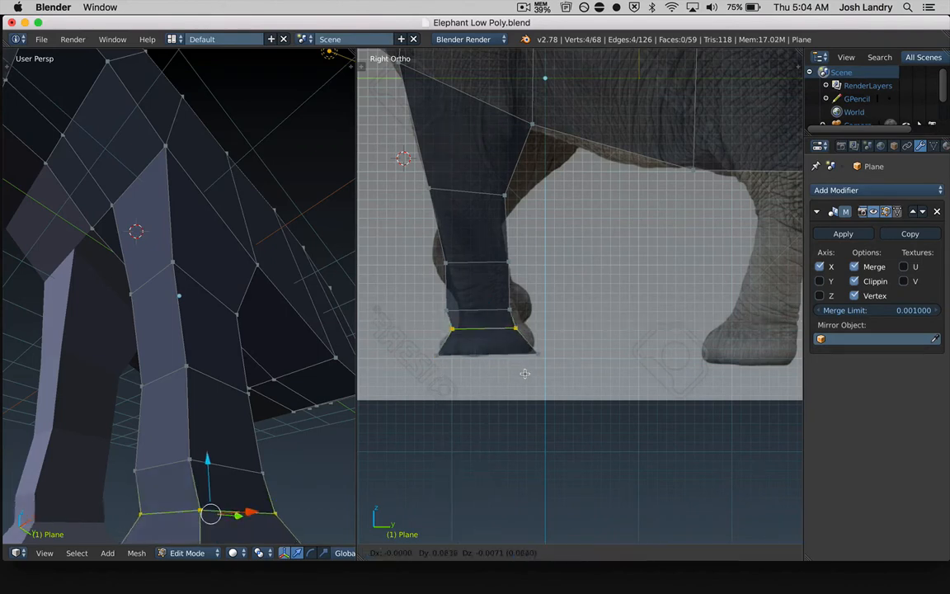
{"action": "left_click", "coordinate": [513, 363]}
- Select the ankle edge loop and move it backward and slightly up, in line with the loop below it
{"action": "key", "text": "a"}
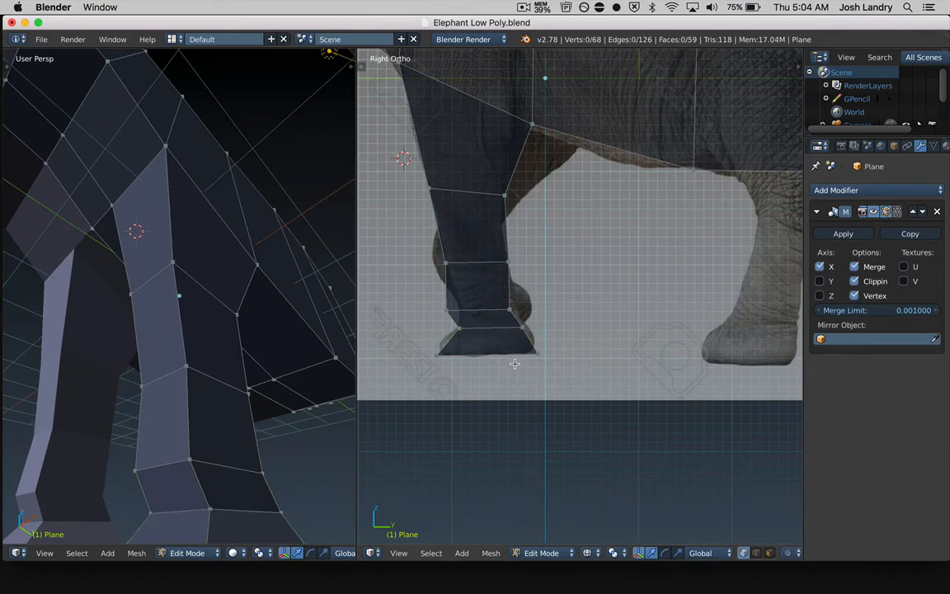
{"action": "key", "text": "b"}
{"action": "left_click_drag", "start_coordinate": [424, 294], "coordinate": [540, 320]}
{"action": "key", "text": "g"}
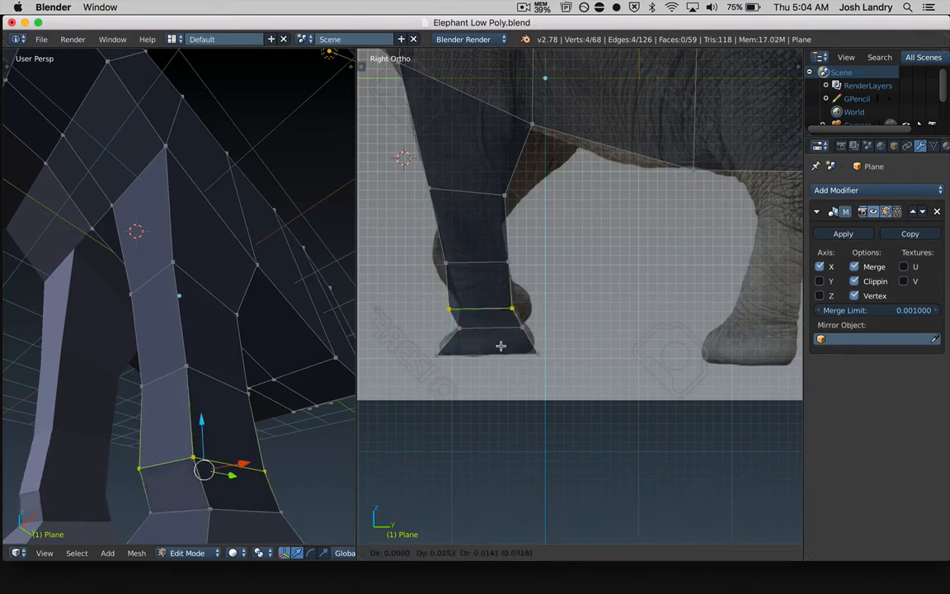
{"action": "left_click", "coordinate": [508, 342]}
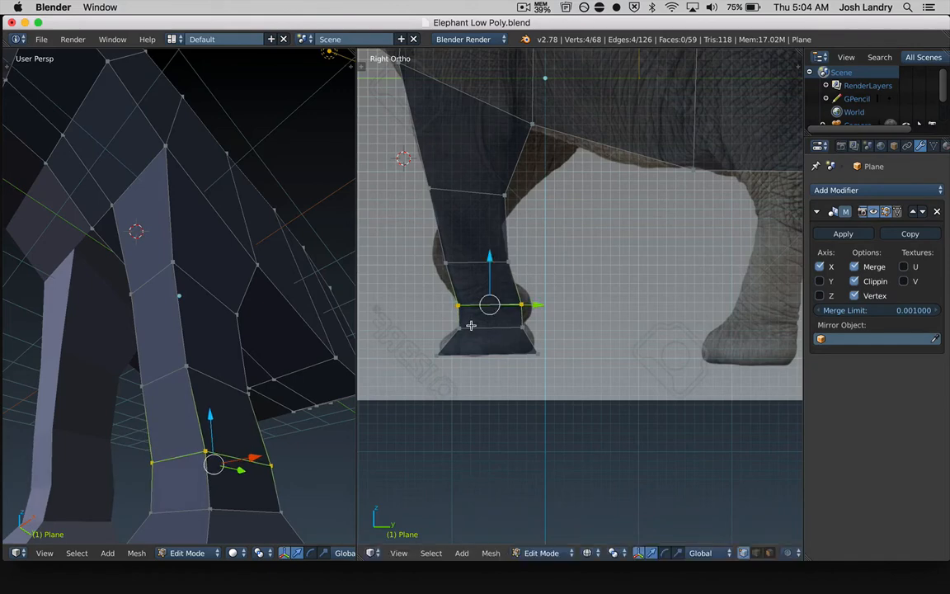
- Select the ankle segment's upper and lower edge loops together and move them slightly forward and up
{"action": "key", "text": "a"}
{"action": "scroll", "coordinate": [467, 281], "scroll_direction": "down", "scroll_amount": 3}
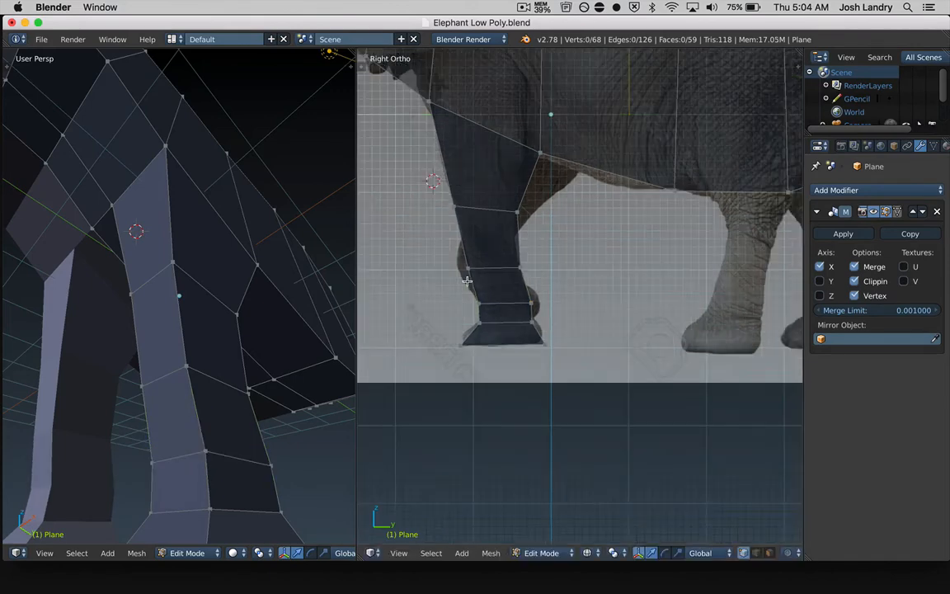
{"action": "scroll", "coordinate": [519, 280], "scroll_direction": "up", "scroll_amount": 3}
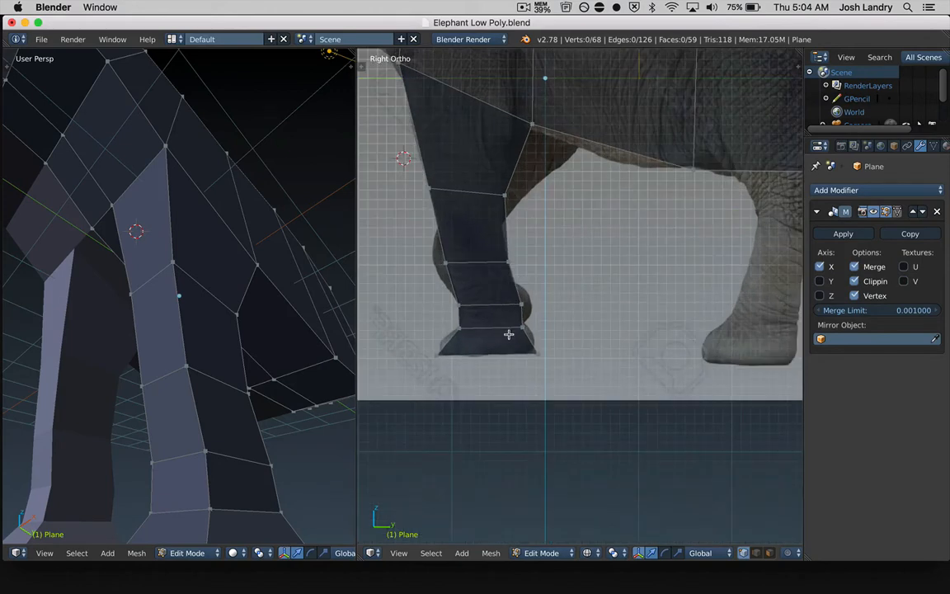
{"action": "key", "text": "b"}
{"action": "left_click_drag", "start_coordinate": [448, 295], "coordinate": [543, 341]}
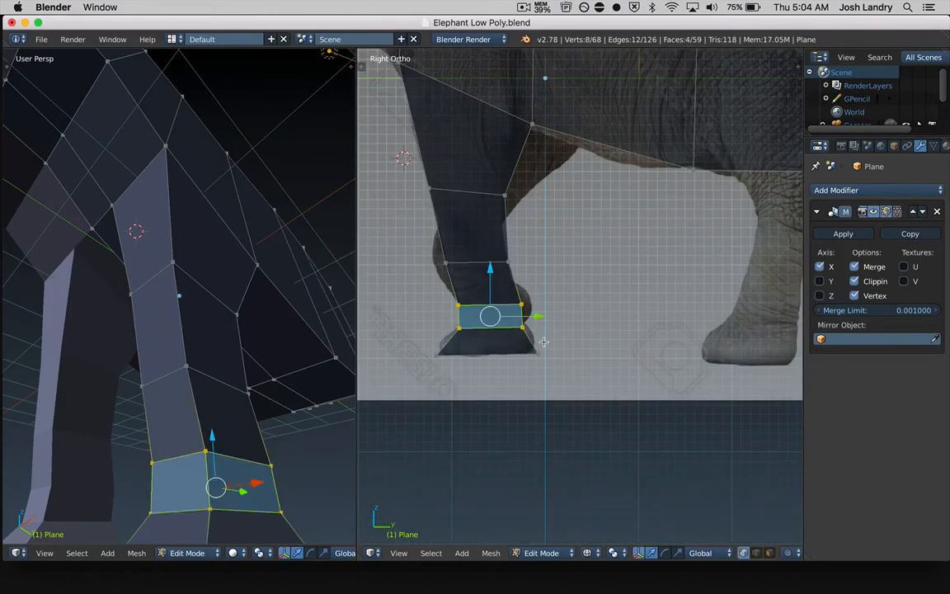
{"action": "key", "text": "g"}
{"action": "left_click", "coordinate": [536, 337]}
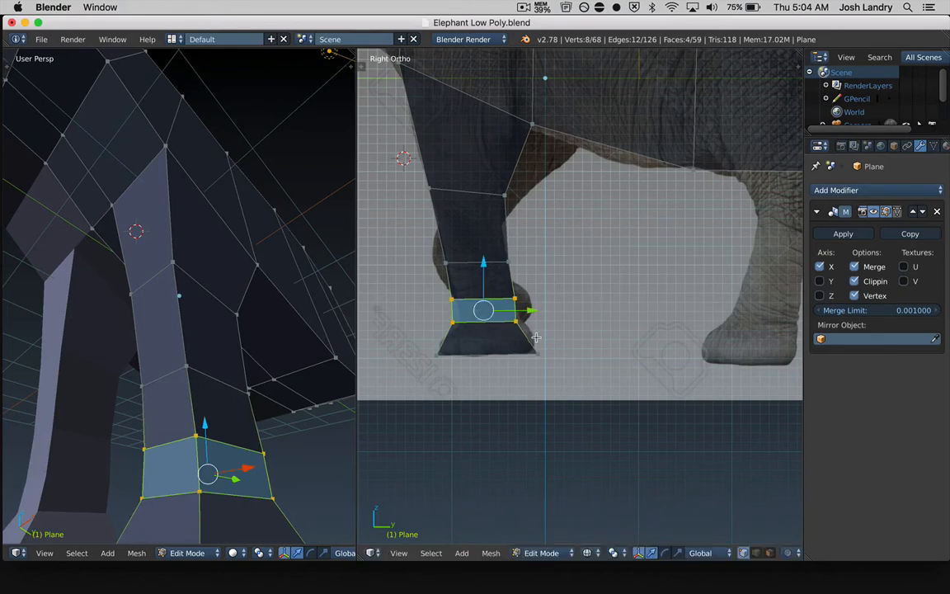
- Select the foot's bottom face and move it slightly forward to meet the heel of the reference foot
{"action": "key", "text": "a"}
{"action": "key", "text": "b"}
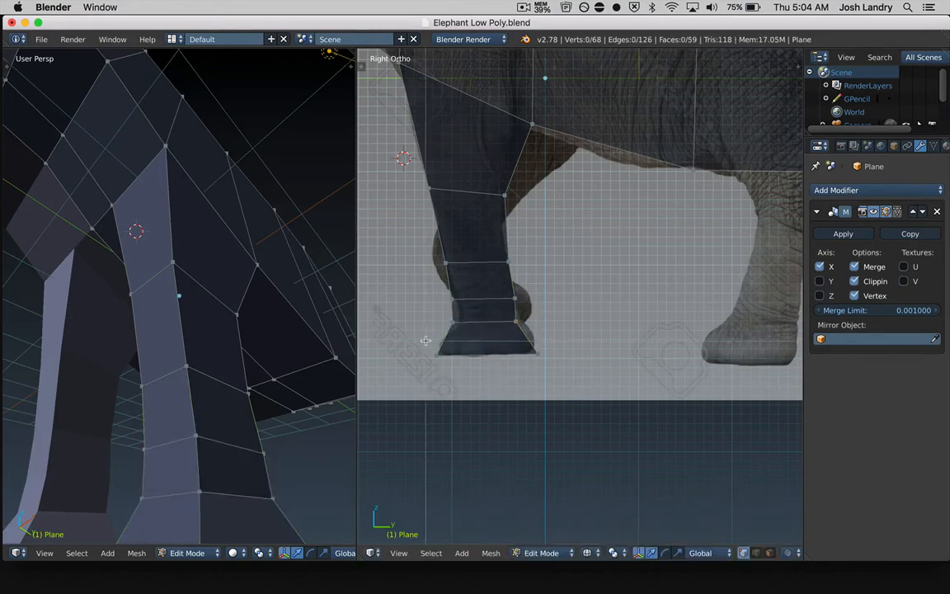
{"action": "left_click_drag", "start_coordinate": [383, 340], "coordinate": [564, 379]}
{"action": "key", "text": "g"}
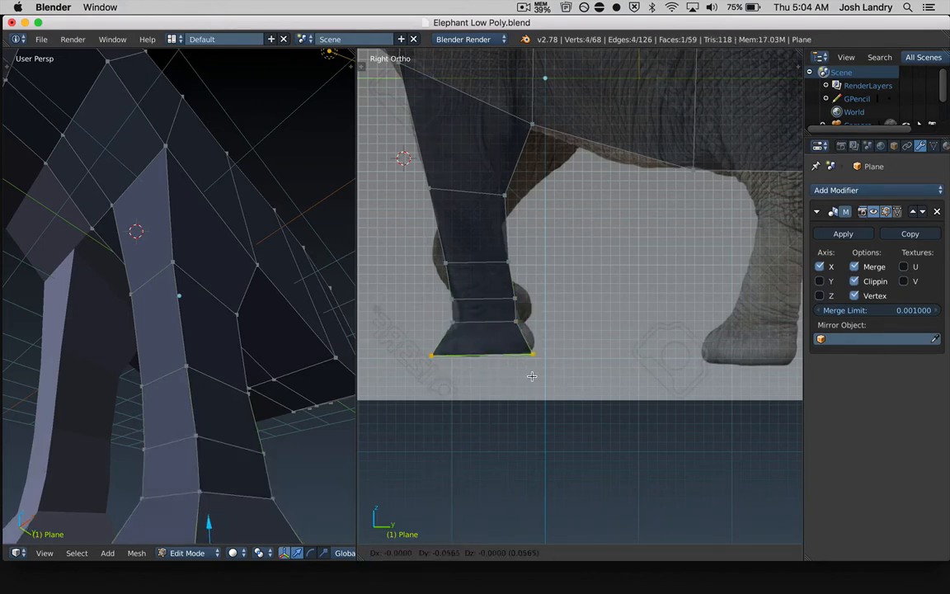
{"action": "left_click", "coordinate": [531, 375]}
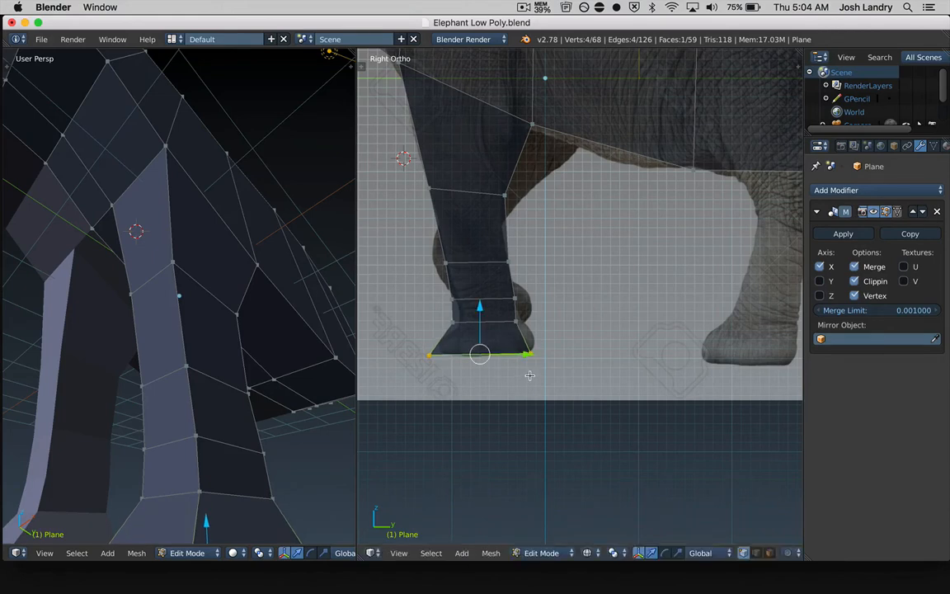
- Select the foot's front bottom edge and move it slightly forward and up to shape the toe
{"action": "key", "text": "a"}
{"action": "key", "text": "b"}
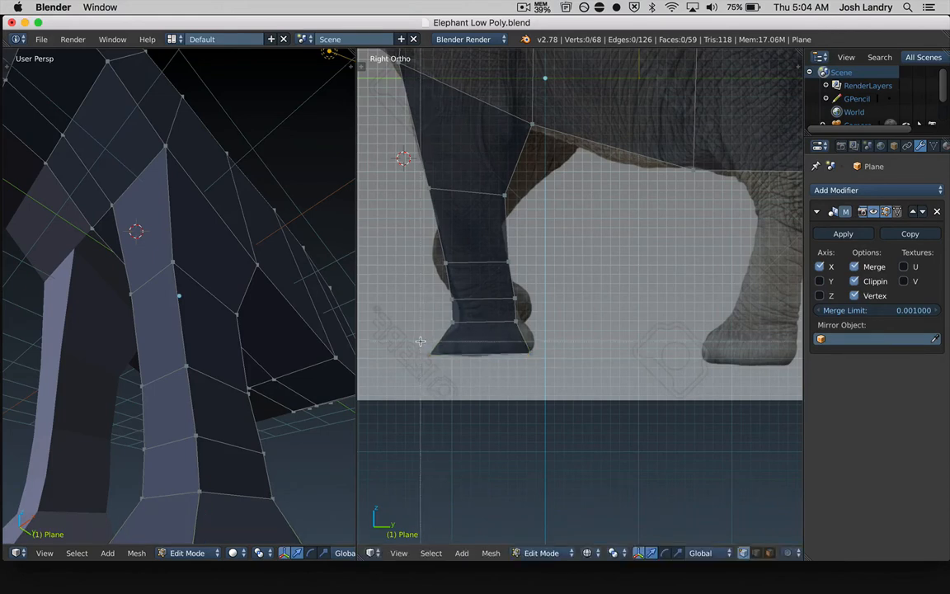
{"action": "left_click_drag", "start_coordinate": [423, 344], "coordinate": [474, 375]}
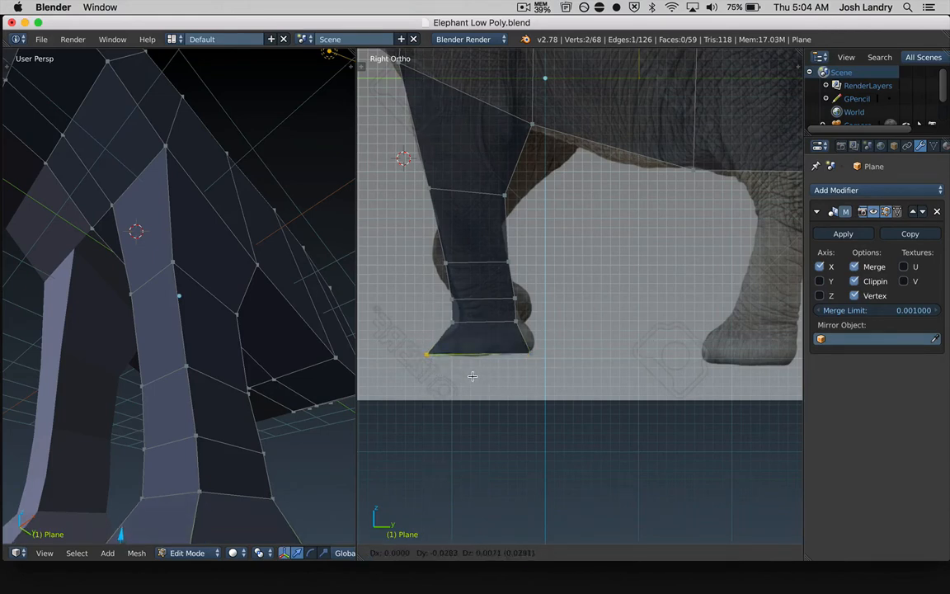
{"action": "key", "text": "a"}
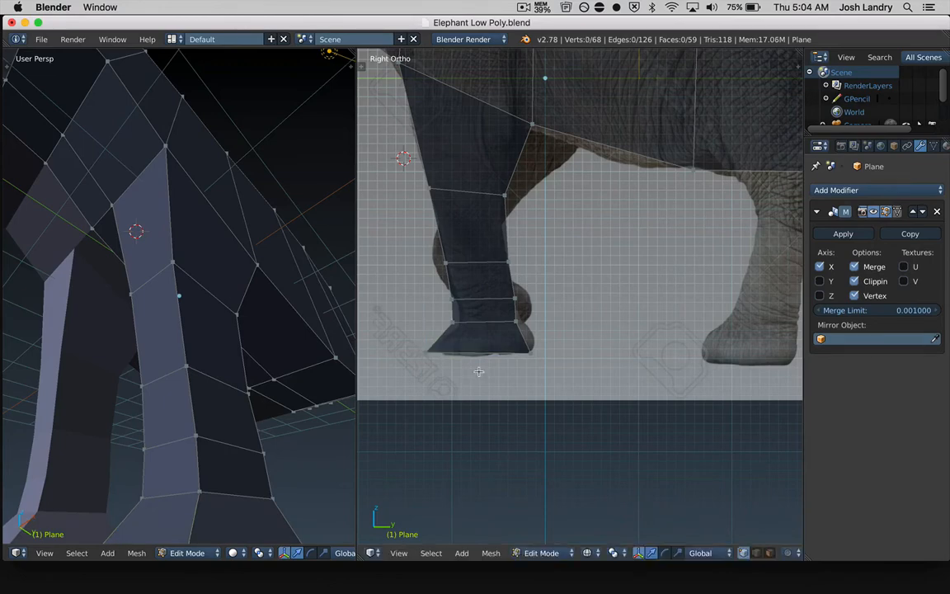
- Examine the front leg's shape against the side reference and in perspective, along with the reference's rear legs
{"action": "scroll", "coordinate": [479, 372], "scroll_direction": "down", "scroll_amount": 3}
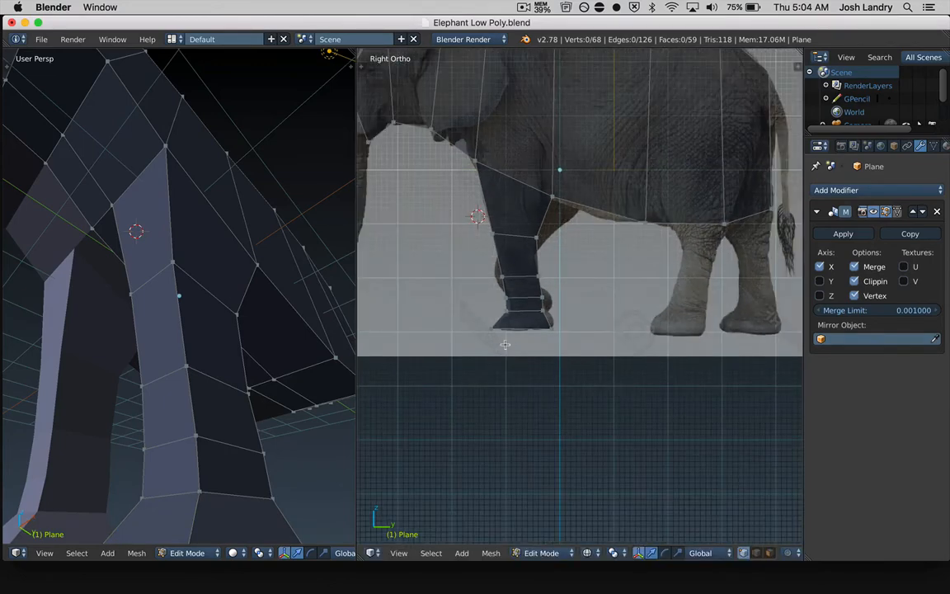
{"action": "scroll", "coordinate": [514, 324], "scroll_direction": "down", "scroll_amount": 1}
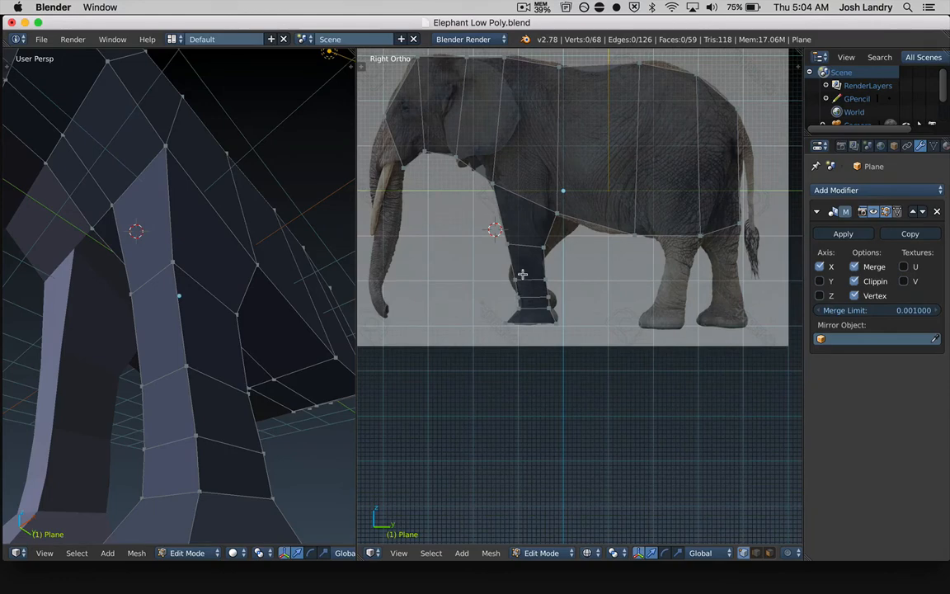
{"action": "middle_click_drag", "start_coordinate": [515, 261], "coordinate": [531, 309], "text": "shift"}
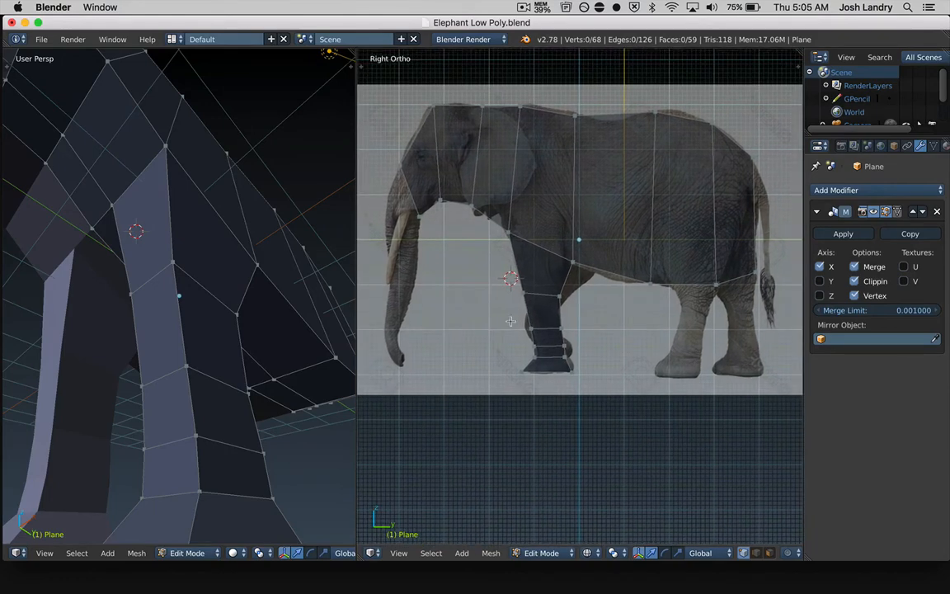
{"action": "scroll", "coordinate": [560, 324], "scroll_direction": "up", "scroll_amount": 4}
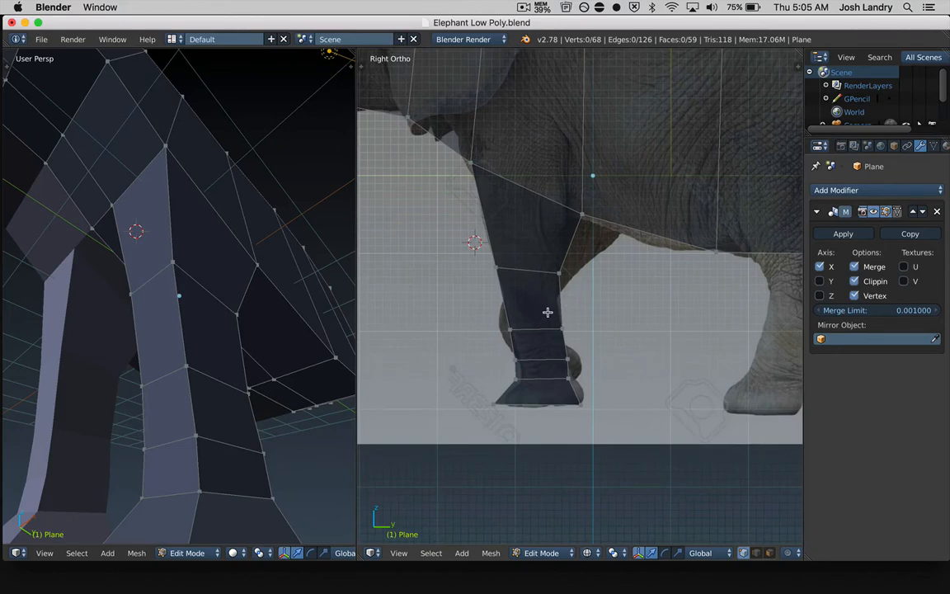
{"action": "scroll", "coordinate": [537, 277], "scroll_direction": "down", "scroll_amount": 2}
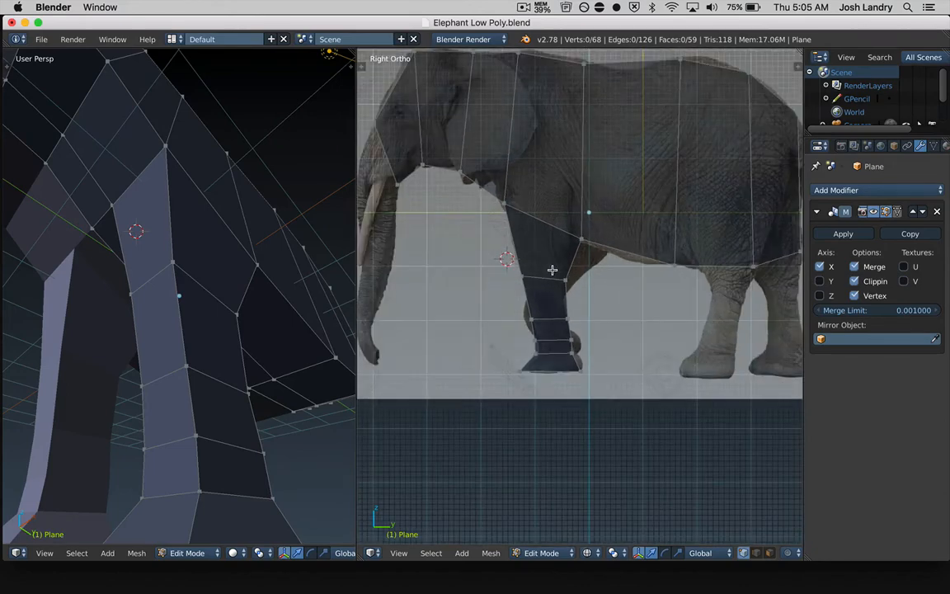
{"action": "scroll", "coordinate": [551, 270], "scroll_direction": "down", "scroll_amount": 1}
{"action": "middle_click_drag", "start_coordinate": [329, 267], "coordinate": [207, 290]}
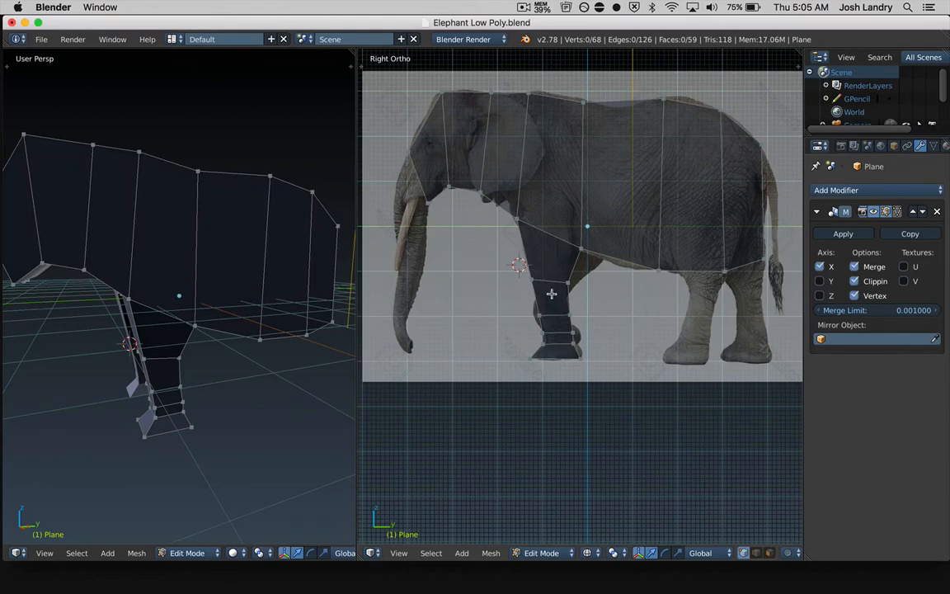
{"action": "middle_click_drag", "start_coordinate": [551, 294], "coordinate": [520, 318], "text": "shift"}
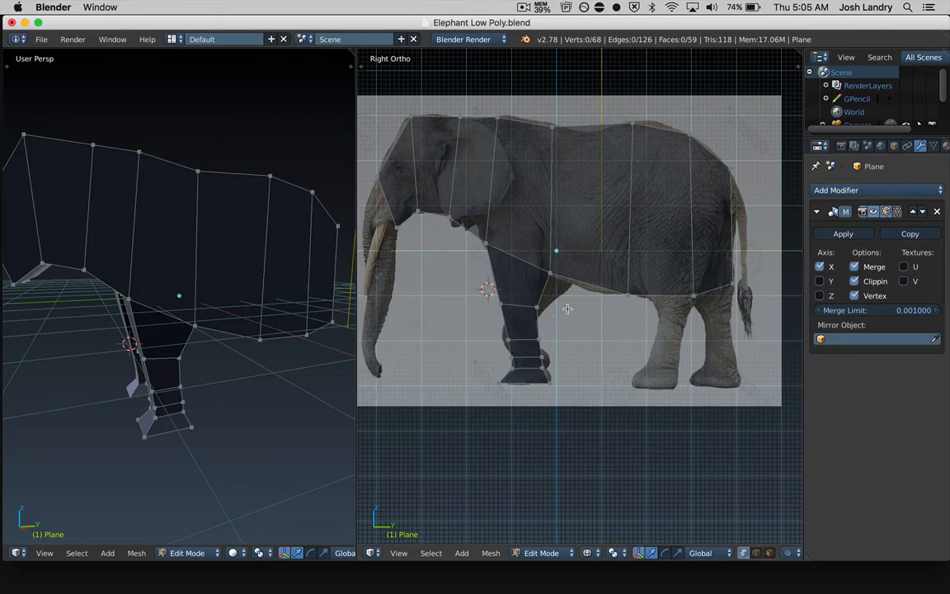
{"action": "scroll", "coordinate": [586, 310], "scroll_direction": "right", "scroll_amount": 8}
{"action": "scroll", "coordinate": [585, 310], "scroll_direction": "down", "scroll_amount": 3}
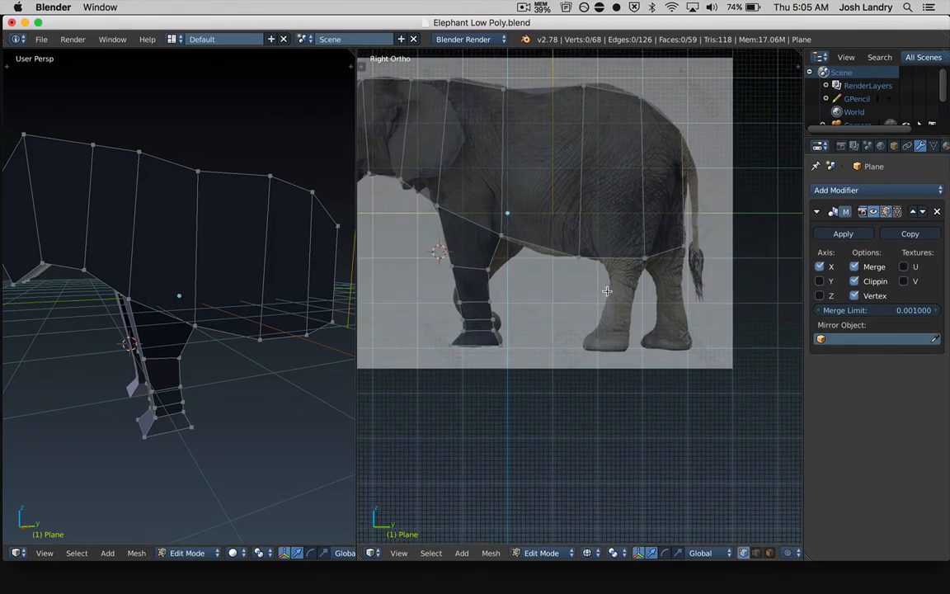
{"action": "scroll", "coordinate": [594, 272], "scroll_direction": "up", "scroll_amount": 2}
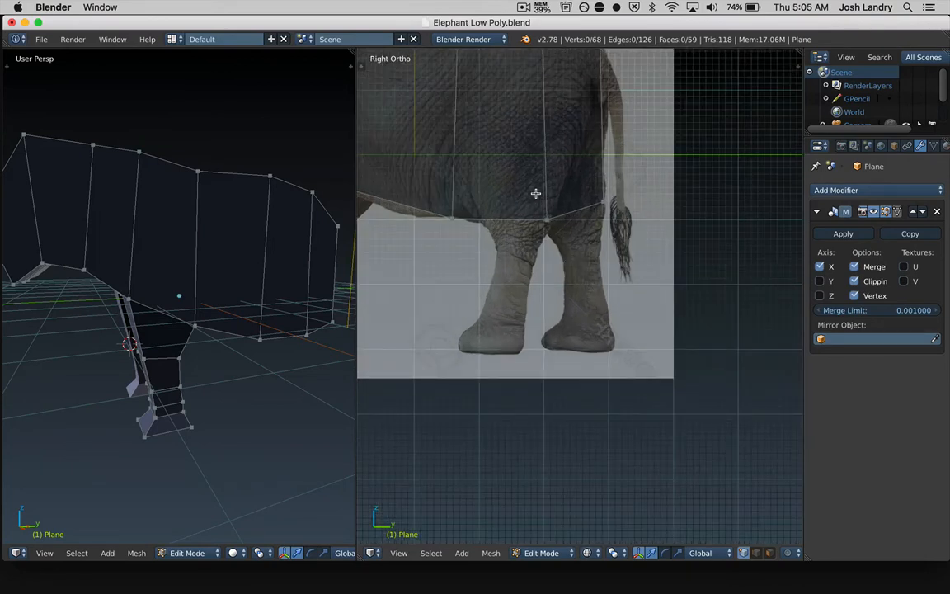
- Select only the outer underside face at the rear of the body, leaving out the inner face beside the centerline
{"action": "key", "text": "b"}
{"action": "left_click_drag", "start_coordinate": [535, 192], "coordinate": [622, 263]}
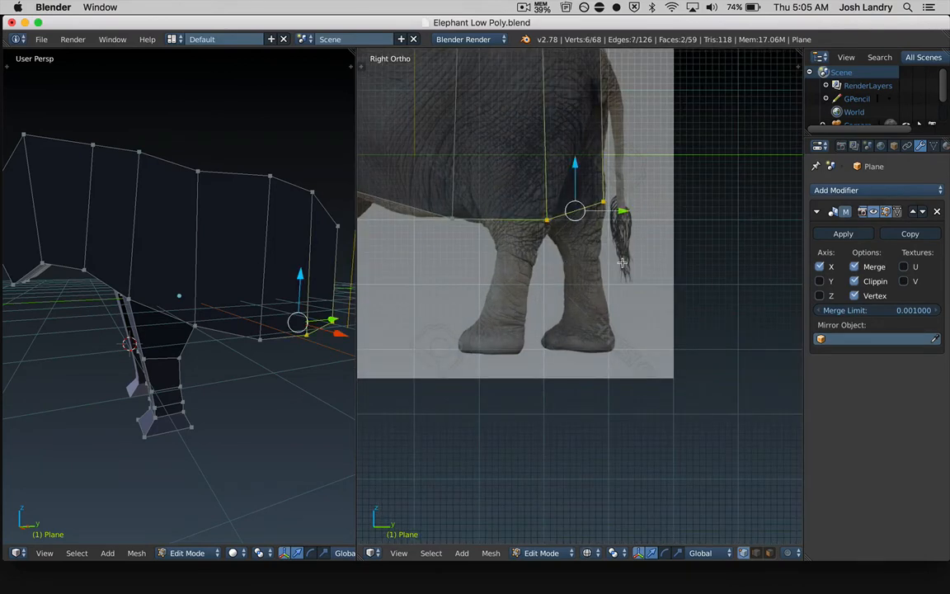
{"action": "scroll", "coordinate": [580, 258], "scroll_direction": "up", "scroll_amount": 2}
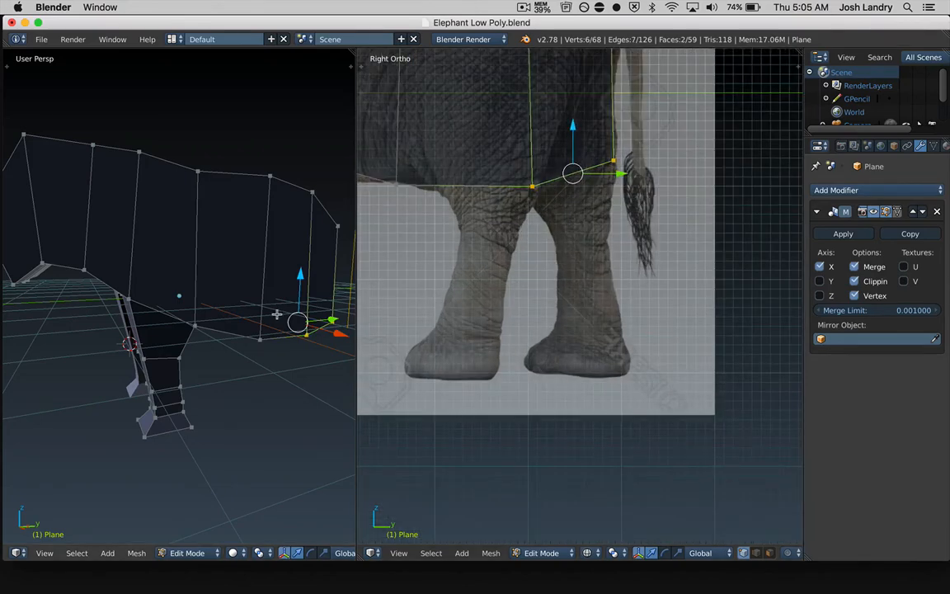
{"action": "middle_click_drag", "start_coordinate": [276, 314], "coordinate": [206, 238]}
{"action": "scroll", "coordinate": [240, 270], "scroll_direction": "up", "scroll_amount": 3}
{"action": "middle_click_drag", "start_coordinate": [255, 285], "coordinate": [180, 240], "text": "shift"}
{"action": "scroll", "coordinate": [188, 245], "scroll_direction": "up", "scroll_amount": 2}
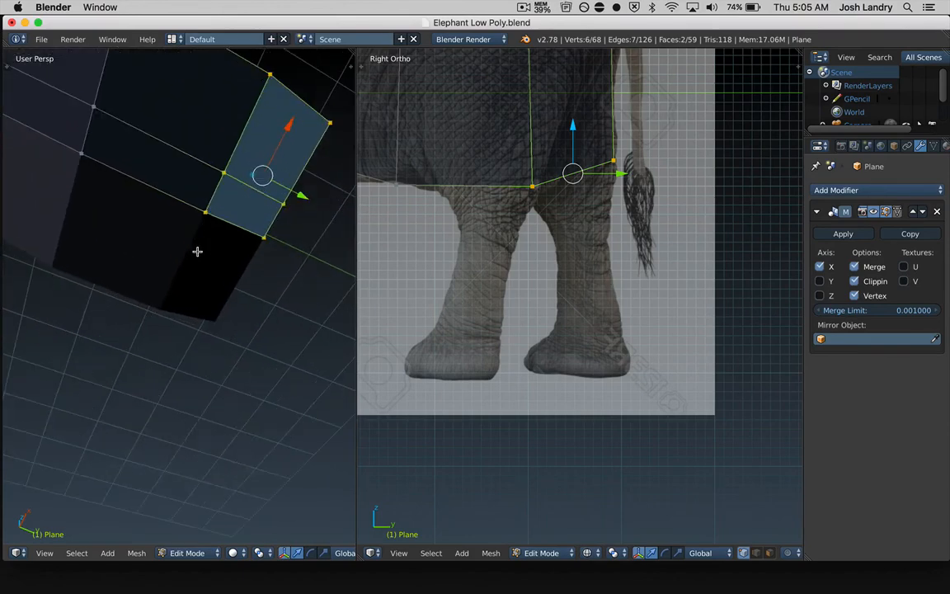
{"action": "right_click", "coordinate": [205, 213], "text": "shift"}
{"action": "right_click", "coordinate": [266, 241], "text": "shift"}
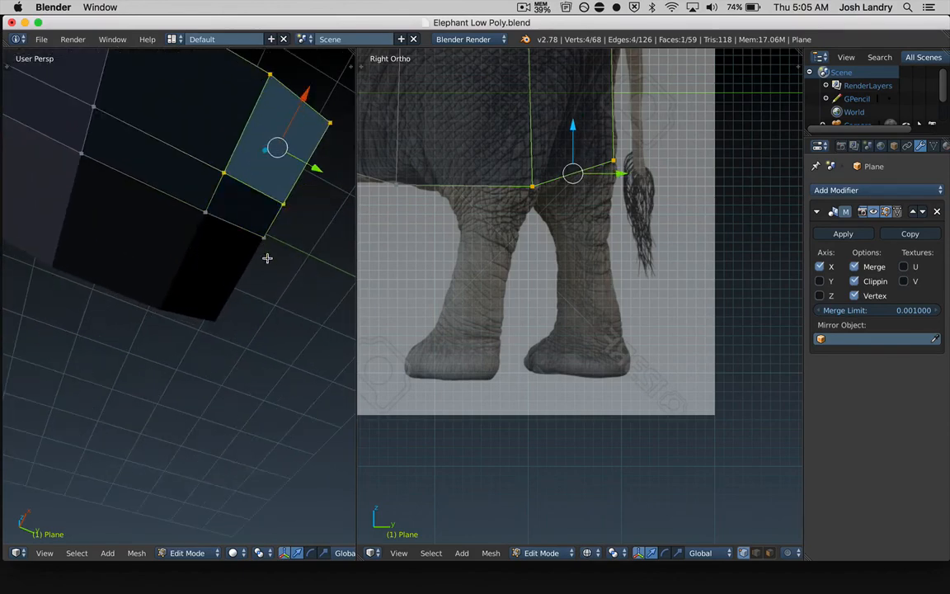
- Extrude the selected rear underside face a short distance down to form the upper segment of the rear leg
{"action": "middle_click_drag", "start_coordinate": [256, 215], "coordinate": [274, 239]}
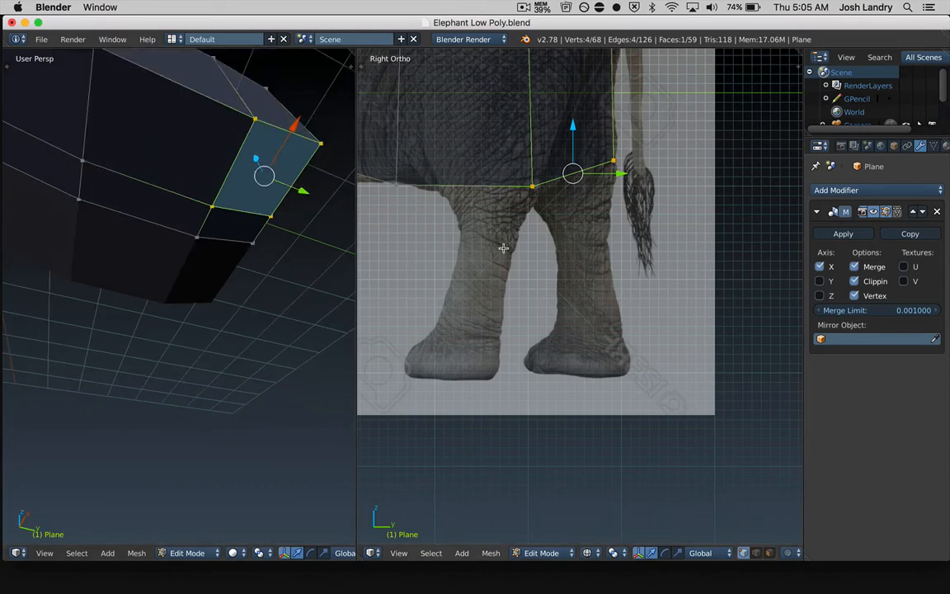
{"action": "scroll", "coordinate": [426, 256], "scroll_direction": "down", "scroll_amount": 1}
{"action": "middle_click_drag", "start_coordinate": [240, 218], "coordinate": [229, 236]}
{"action": "scroll", "coordinate": [225, 266], "scroll_direction": "down", "scroll_amount": 2}
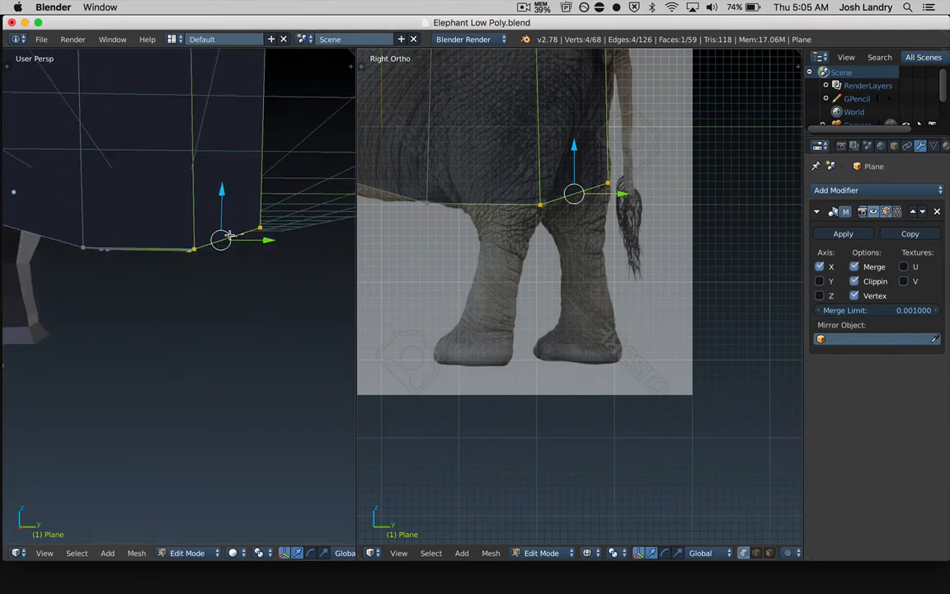
{"action": "key", "text": "e"}
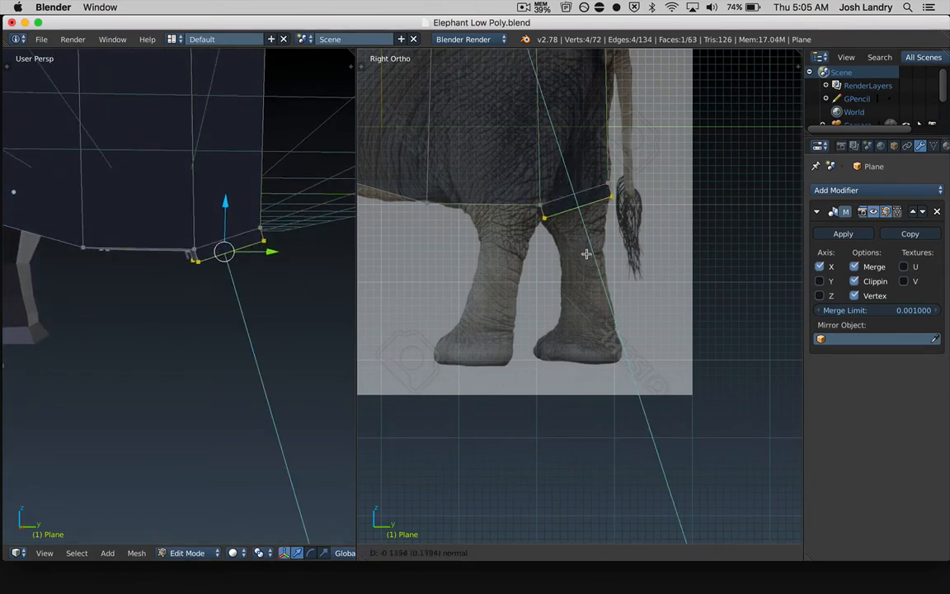
{"action": "left_click", "coordinate": [584, 277]}
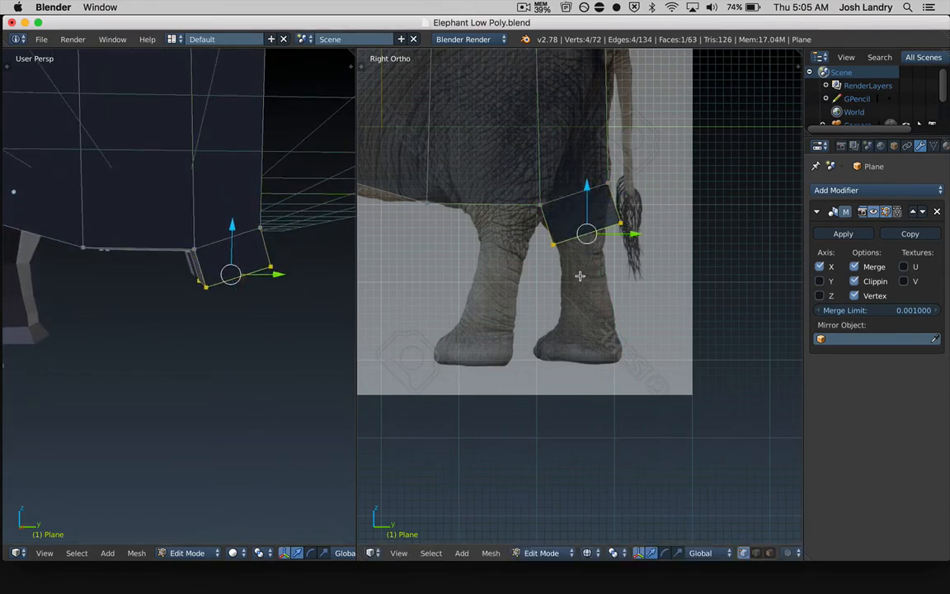
- Select the rear bottom edge of the new rear leg segment and move it slightly forward and down to follow the reference
{"action": "key", "text": "a"}
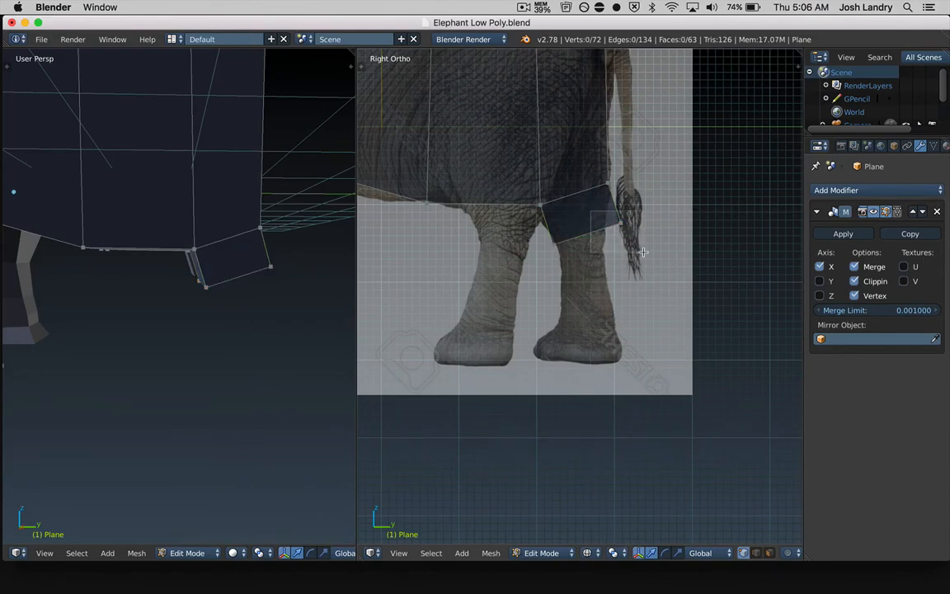
{"action": "right_click", "coordinate": [631, 261]}
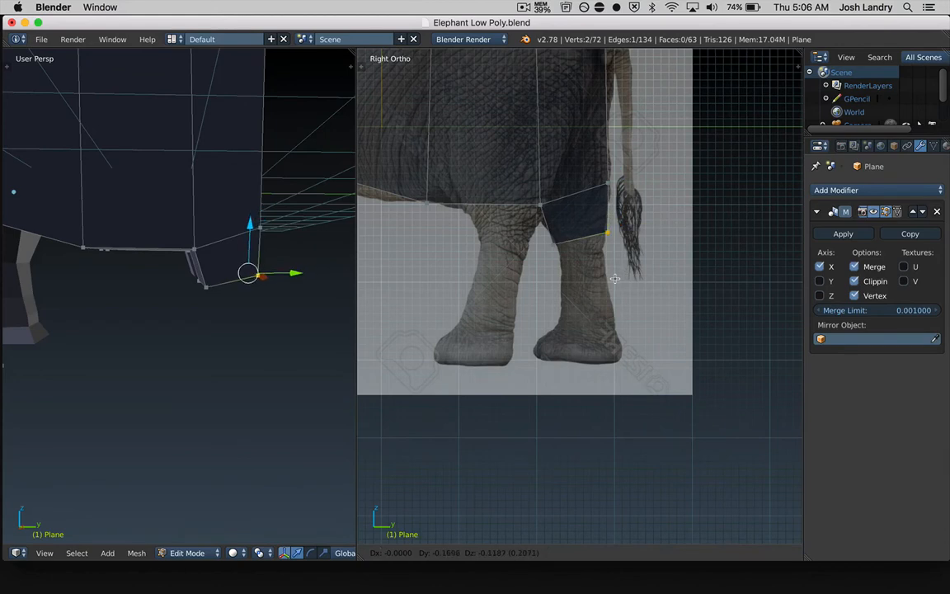
{"action": "left_click", "coordinate": [614, 282]}
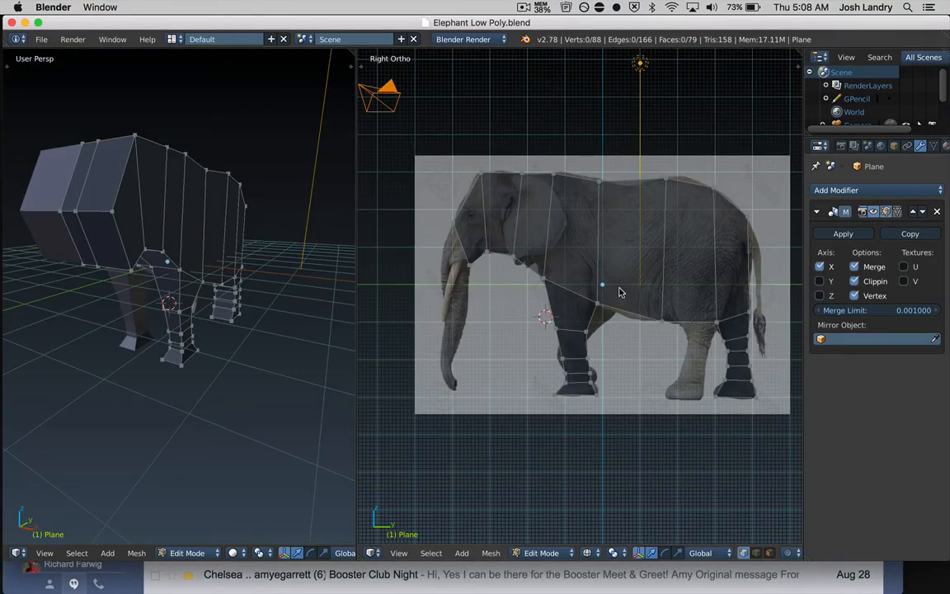
- Examine the body with its front and rear legs against the side reference and from several perspective angles
{"action": "scroll", "coordinate": [619, 289], "scroll_direction": "up", "scroll_amount": 2}
{"action": "scroll", "coordinate": [608, 248], "scroll_direction": "up", "scroll_amount": 1}
{"action": "middle_click_drag", "start_coordinate": [608, 244], "coordinate": [592, 230], "text": "shift"}
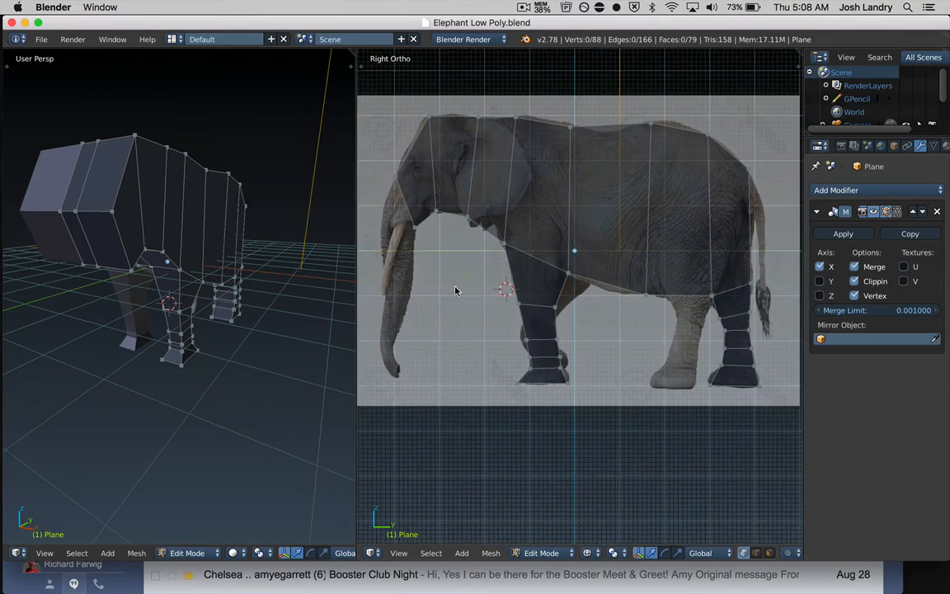
{"action": "mouse_move", "coordinate": [212, 274]}
{"action": "middle_mouse_down"}
{"action": "mouse_move", "coordinate": [237, 278]}
{"action": "mouse_move", "coordinate": [248, 266]}
{"action": "mouse_move", "coordinate": [193, 288]}
{"action": "mouse_move", "coordinate": [153, 259]}
{"action": "mouse_move", "coordinate": [189, 289]}
{"action": "mouse_move", "coordinate": [212, 274]}
{"action": "mouse_move", "coordinate": [193, 275]}
{"action": "middle_mouse_up"}
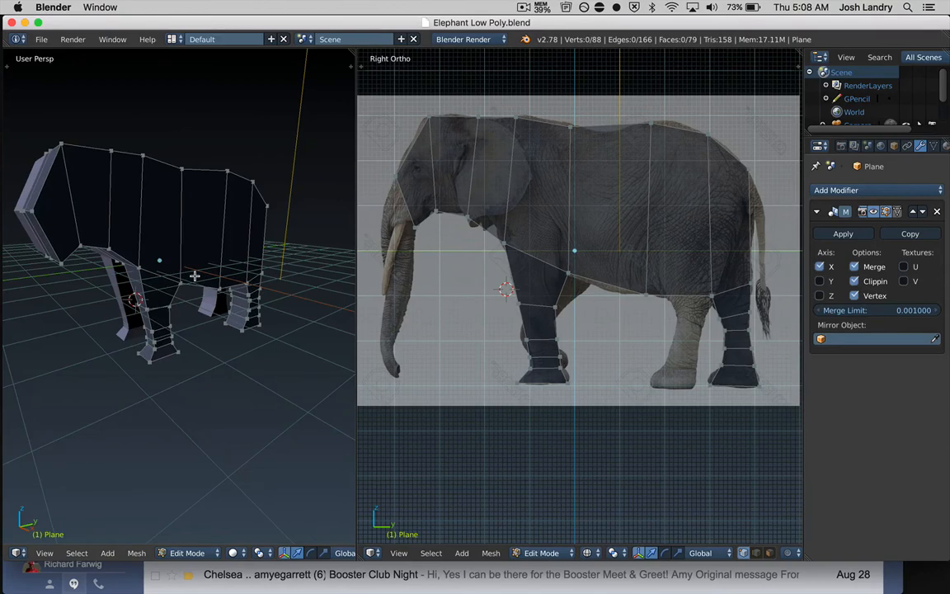
{"action": "mouse_move", "coordinate": [207, 261]}
{"action": "middle_mouse_down"}
{"action": "mouse_move", "coordinate": [184, 256]}
{"action": "mouse_move", "coordinate": [178, 272]}
{"action": "mouse_move", "coordinate": [219, 279]}
{"action": "mouse_move", "coordinate": [182, 231]}
{"action": "mouse_move", "coordinate": [229, 237]}
{"action": "mouse_move", "coordinate": [227, 247]}
{"action": "mouse_move", "coordinate": [209, 245]}
{"action": "middle_mouse_up"}
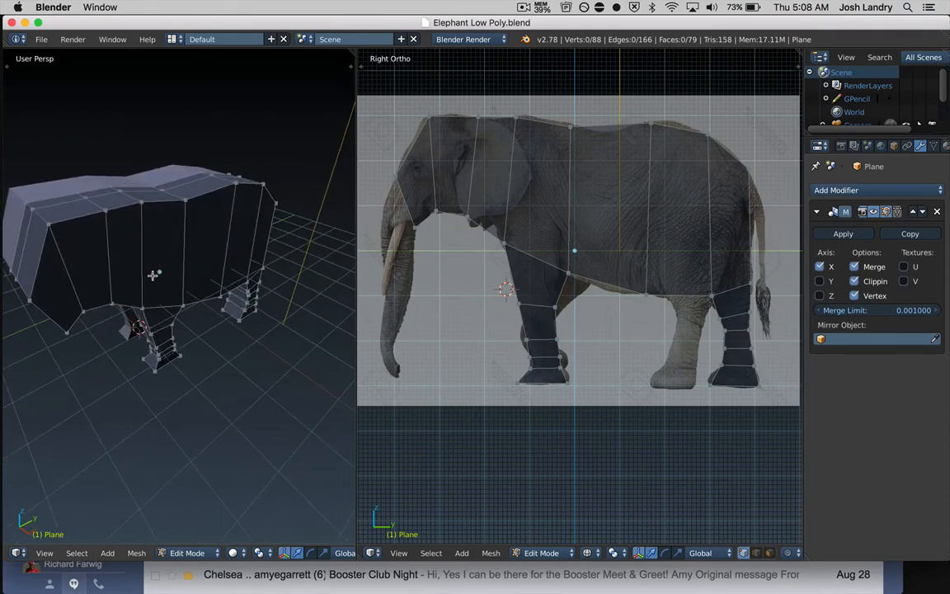
{"action": "middle_click_drag", "start_coordinate": [152, 274], "coordinate": [173, 270]}
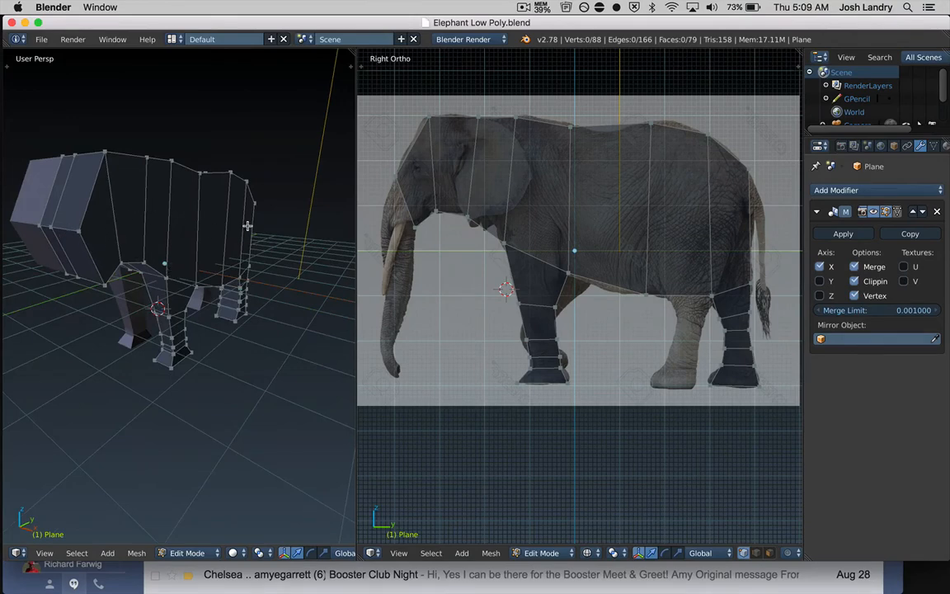
{"action": "middle_click_drag", "start_coordinate": [184, 216], "coordinate": [184, 192]}
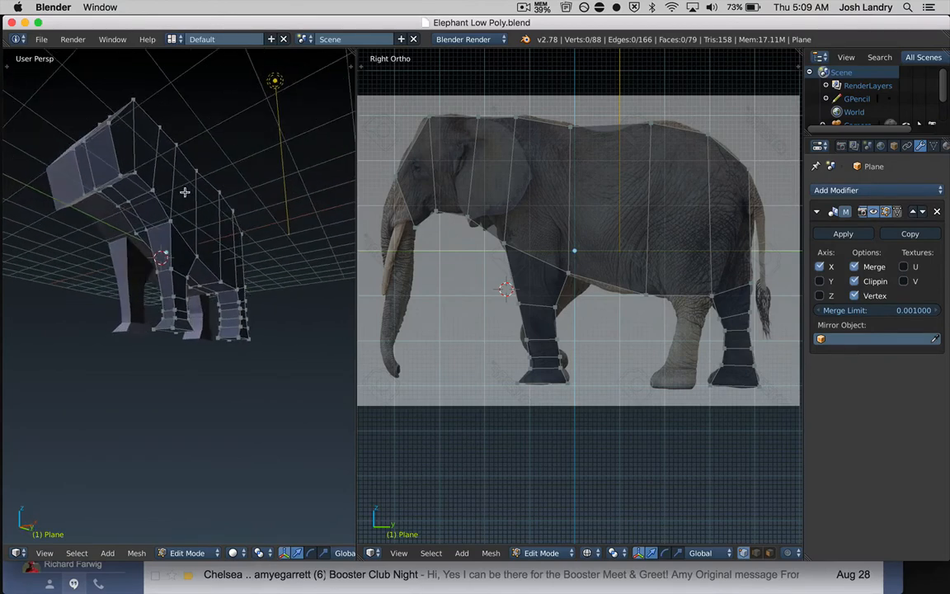
{"action": "scroll", "coordinate": [187, 236], "scroll_direction": "up", "scroll_amount": 3}
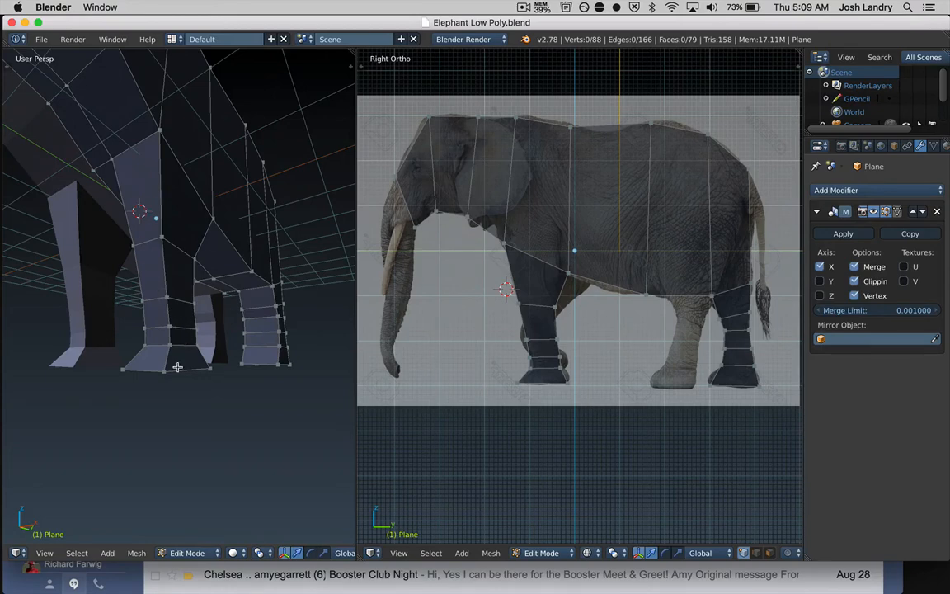
{"action": "mouse_move", "coordinate": [190, 240]}
{"action": "middle_mouse_down"}
{"action": "mouse_move", "coordinate": [205, 249]}
{"action": "mouse_move", "coordinate": [152, 273]}
{"action": "mouse_move", "coordinate": [170, 244]}
{"action": "mouse_move", "coordinate": [199, 255]}
{"action": "middle_mouse_up"}
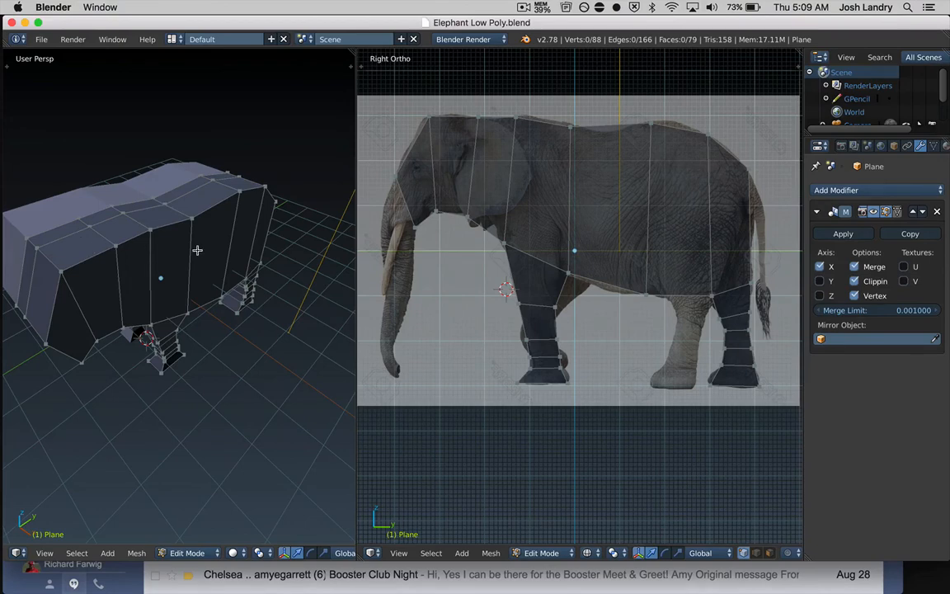
{"action": "middle_click_drag", "start_coordinate": [197, 250], "coordinate": [221, 228]}
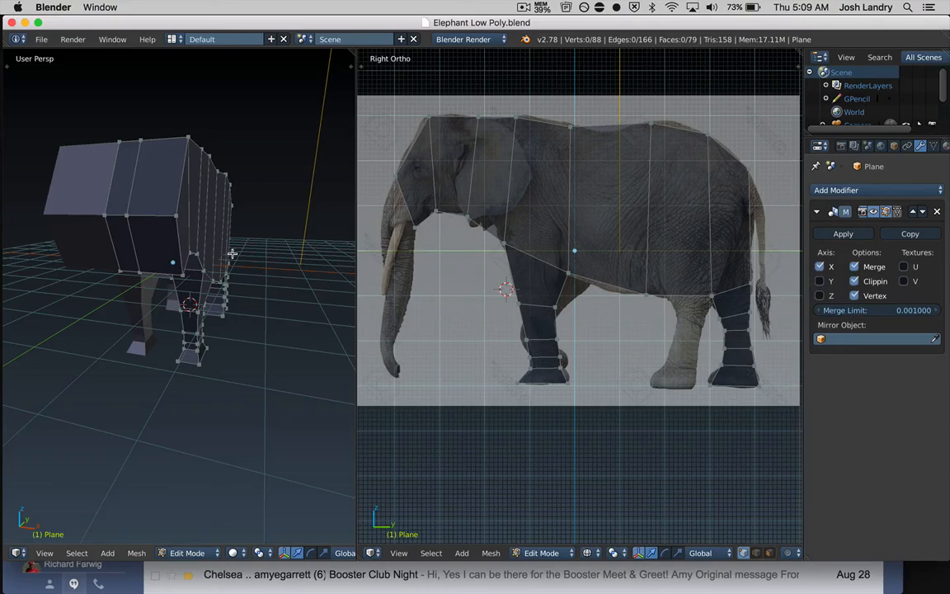
{"action": "middle_click_drag", "start_coordinate": [236, 244], "coordinate": [181, 236]}
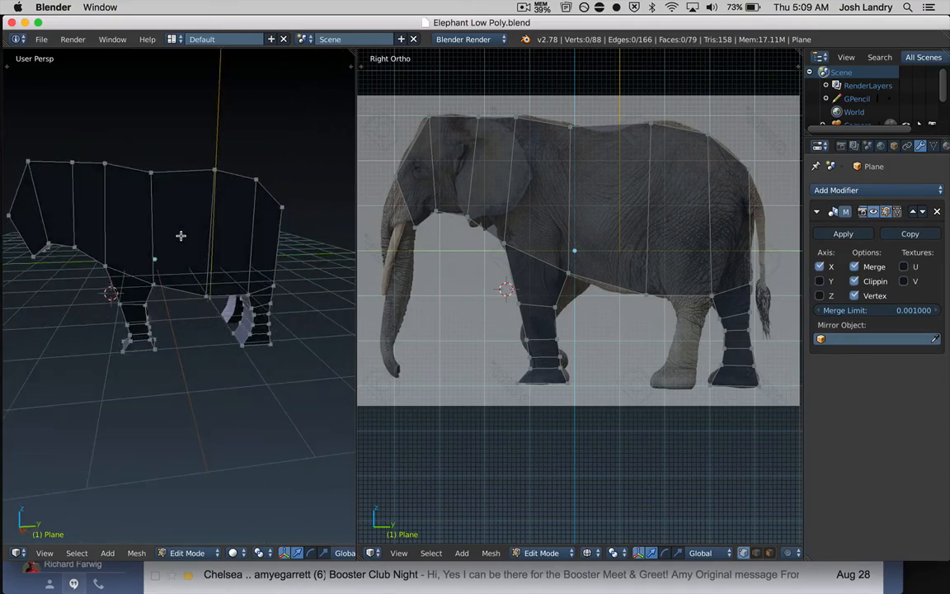